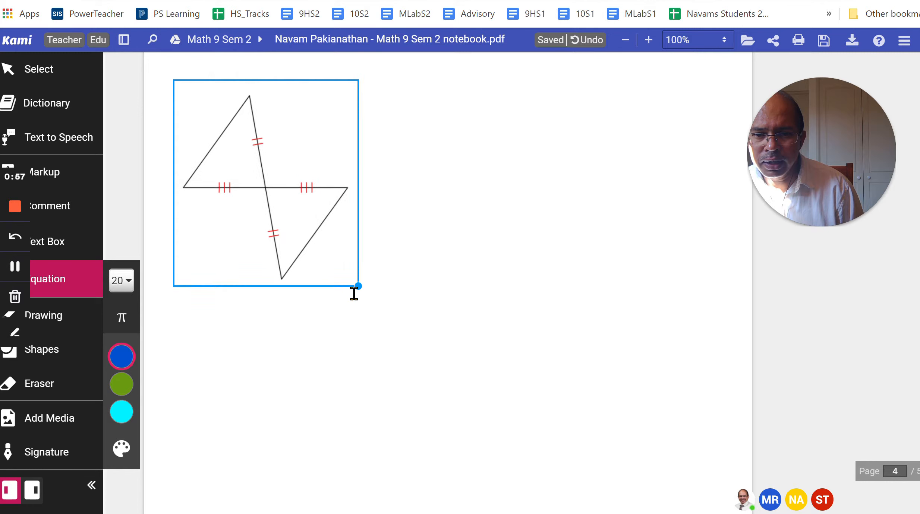
click(392, 251)
click(393, 252)
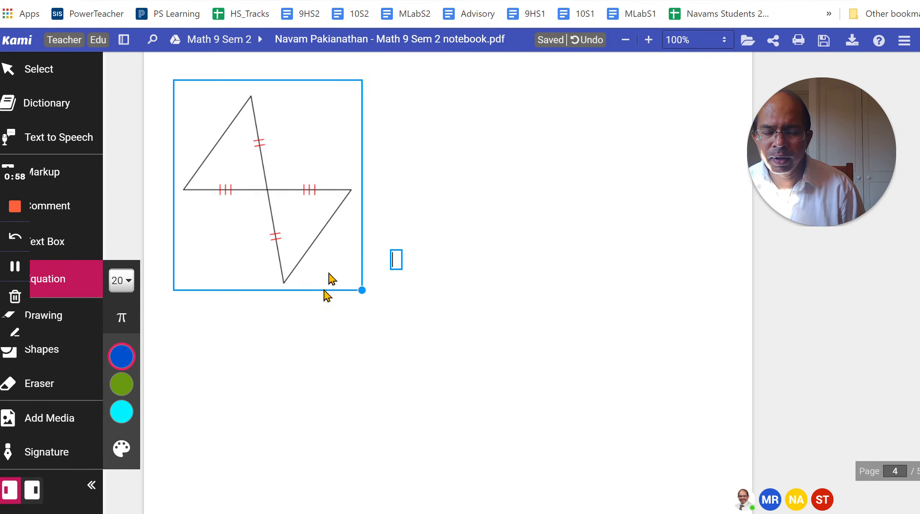
click(459, 314)
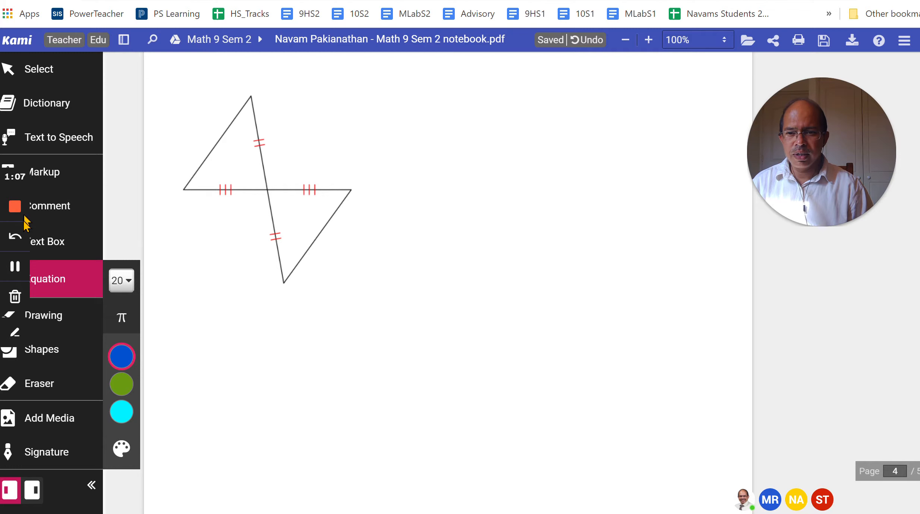
Add the text labels "A" above the diagram's upper vertex and "P" beside its left vertex
click(58, 249)
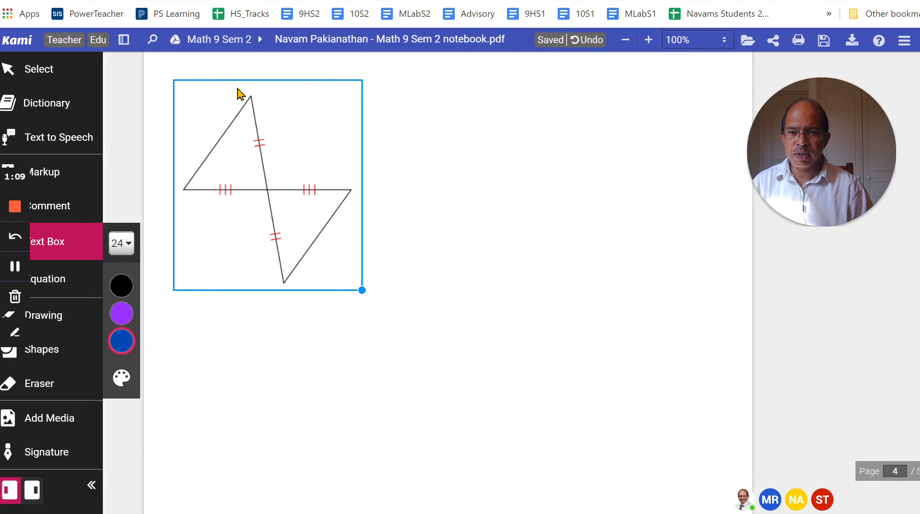
click(252, 73)
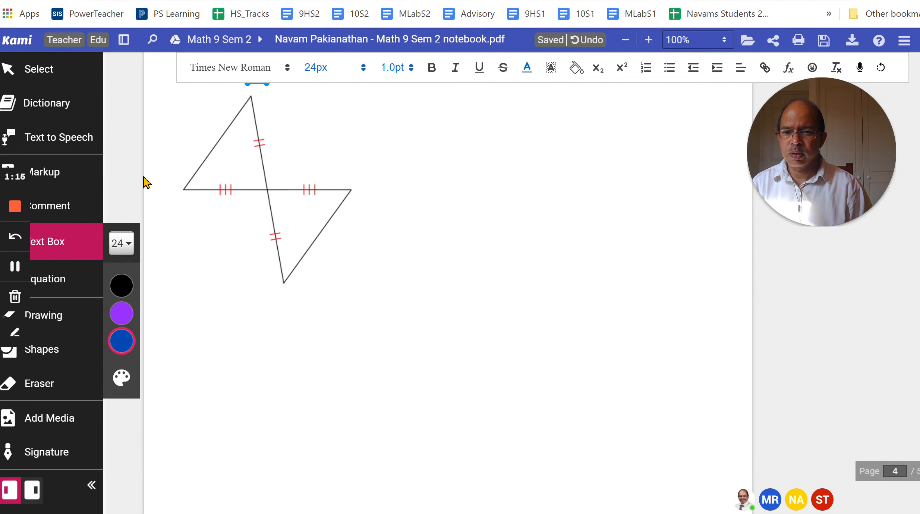
click(163, 193)
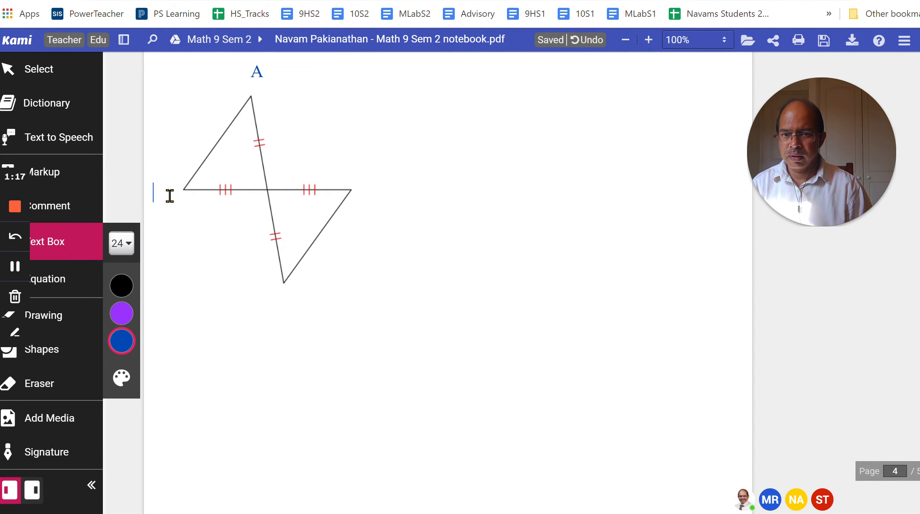
click(153, 193)
text(P)
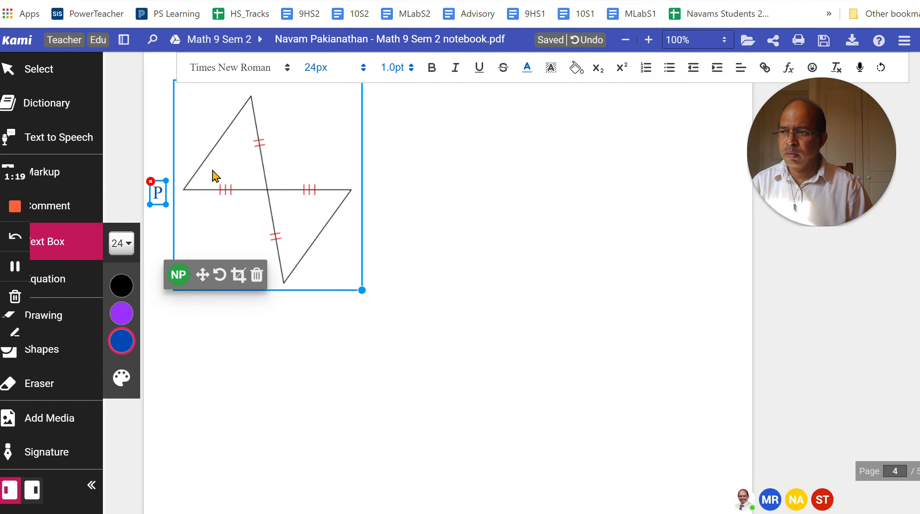
Add a text label "Q" and place it just above and right of the point where the two lines cross
click(423, 190)
click(425, 192)
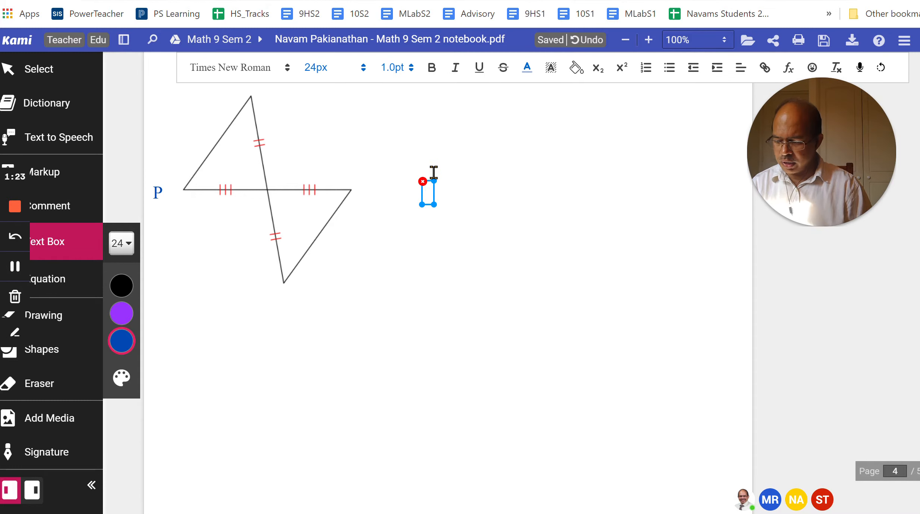
text(Q)
drag(432, 183, 281, 167)
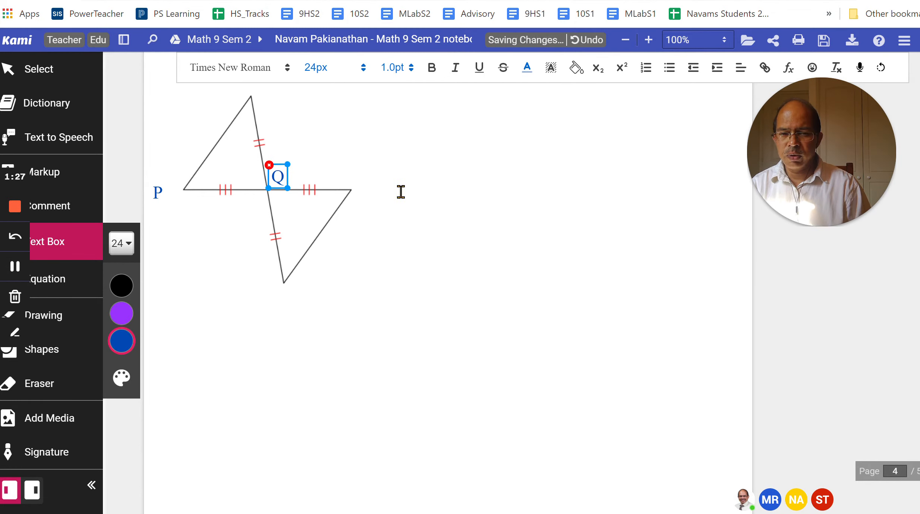
Add a text label "N" and place it close beside the diagram's right vertex
click(376, 187)
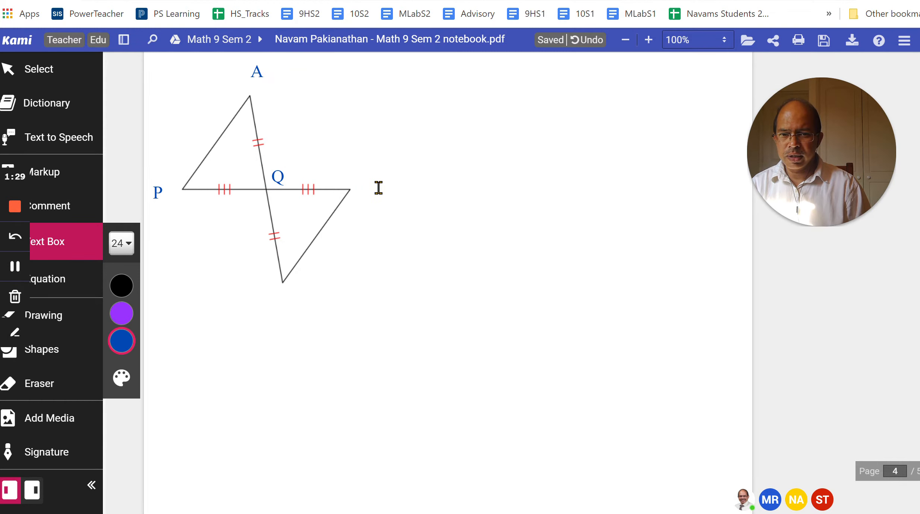
click(376, 188)
text(N)
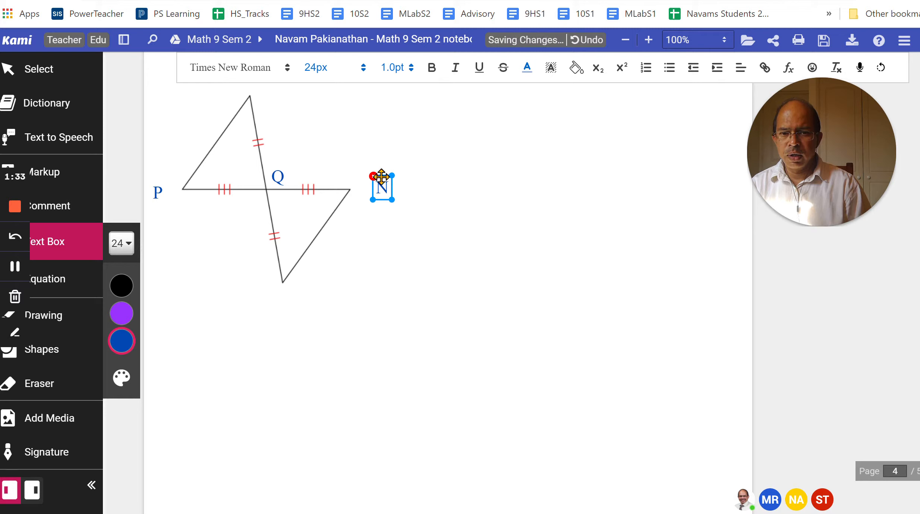
drag(381, 176, 368, 177)
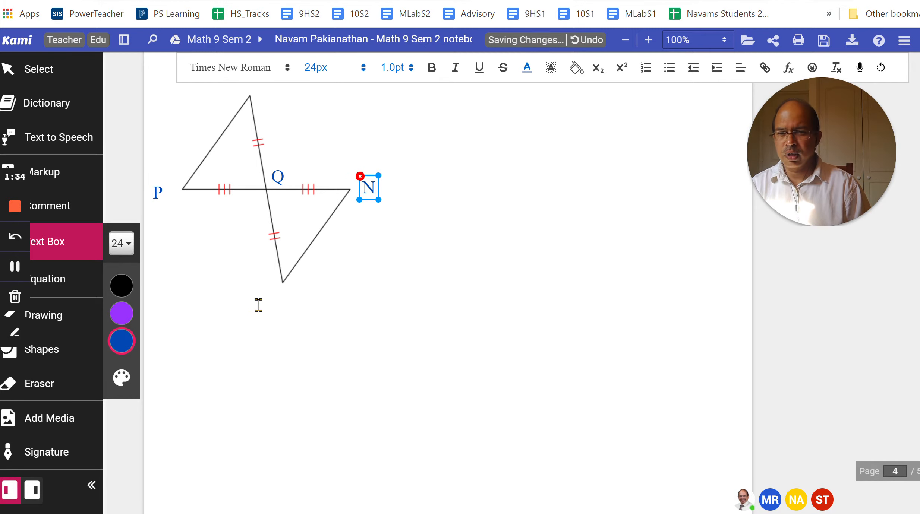
Add a text label "X" and place it just below the diagram's lowest vertex
click(275, 300)
click(279, 299)
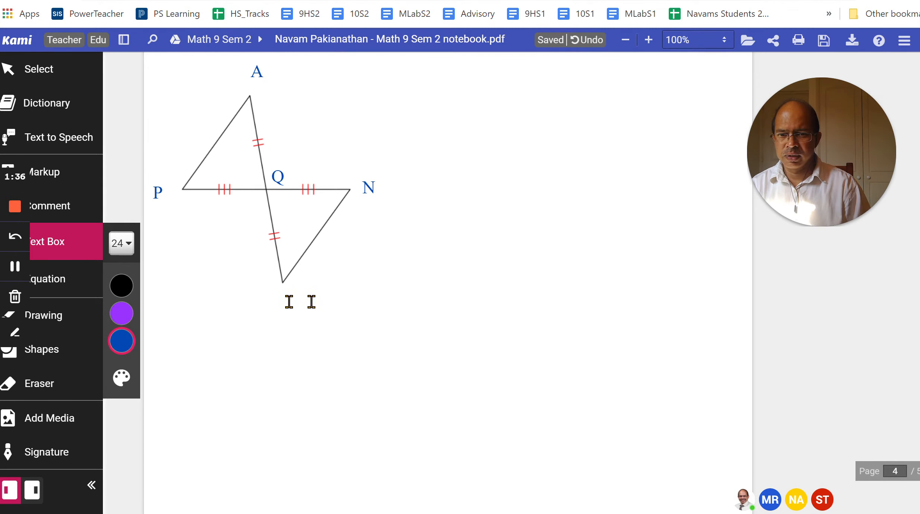
text(X)
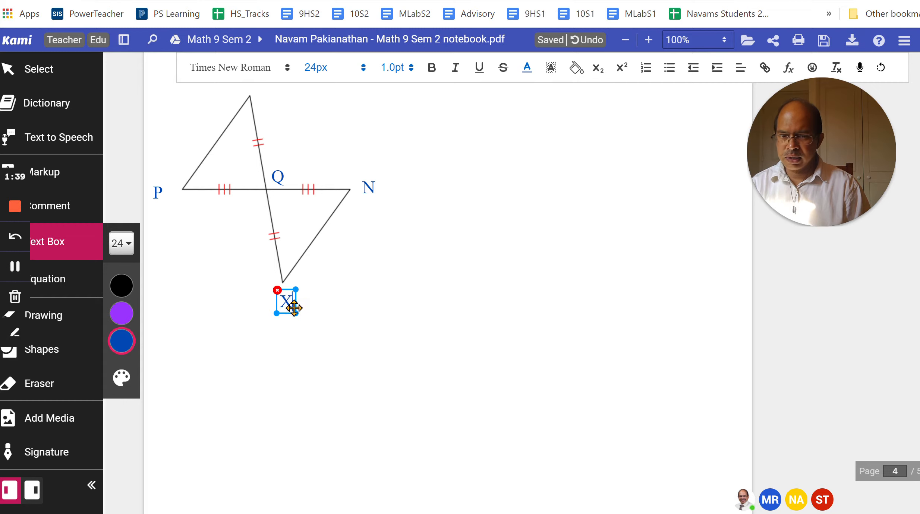
drag(295, 307, 292, 305)
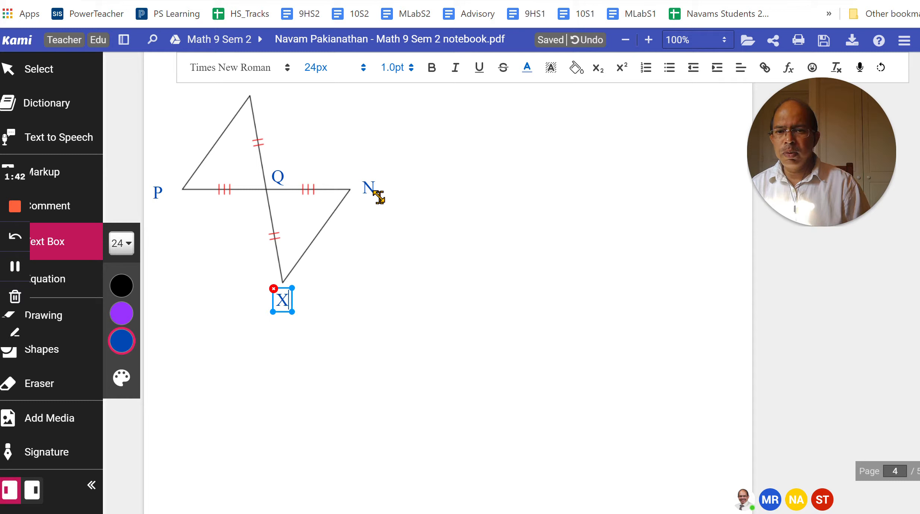
scroll(696, 174, up, 3)
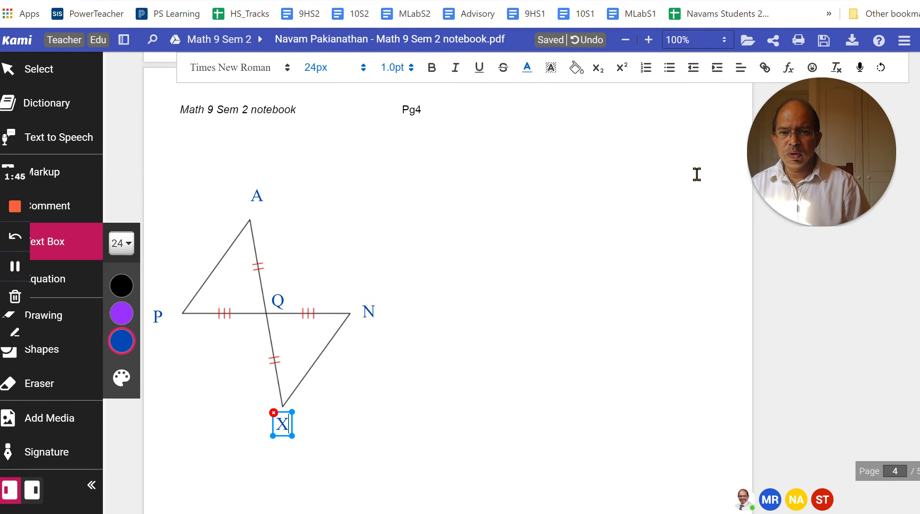
click(413, 407)
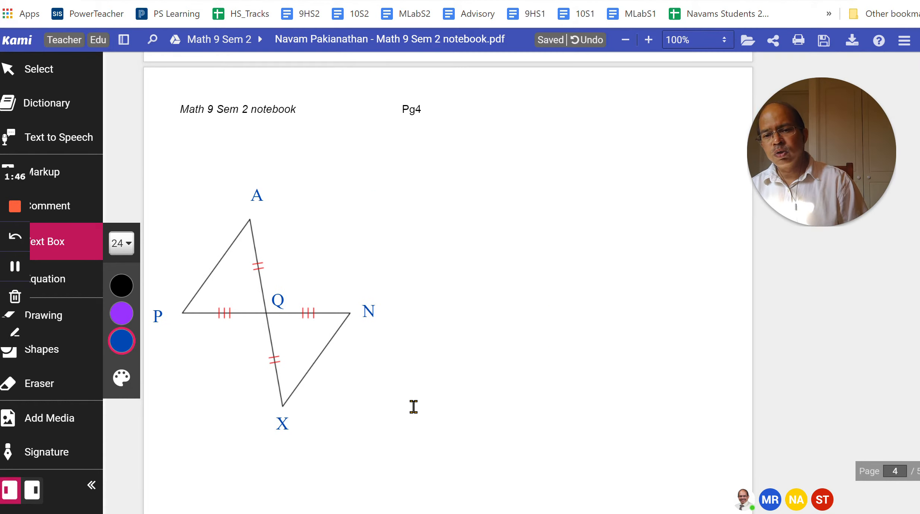
Mark triangle APQ with a yellow box highlight and triangle QNX with a green one
click(257, 258)
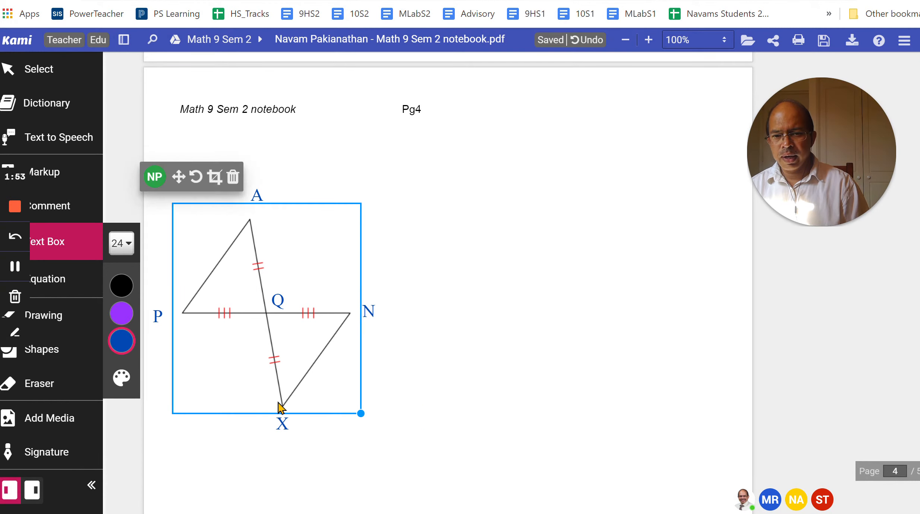
click(37, 71)
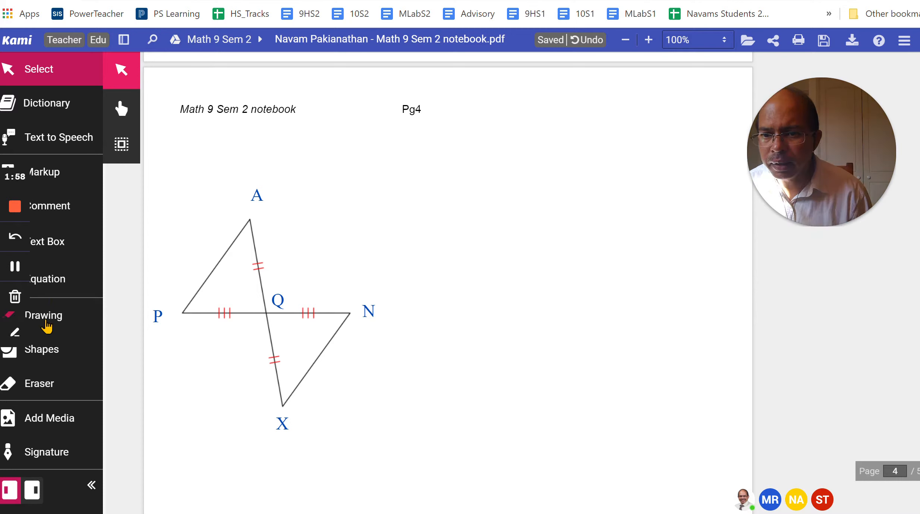
click(62, 172)
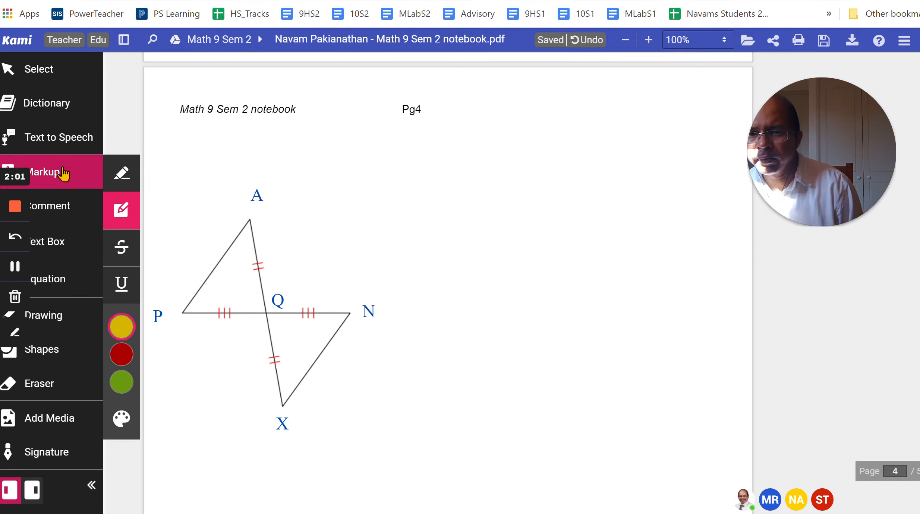
drag(222, 272, 254, 300)
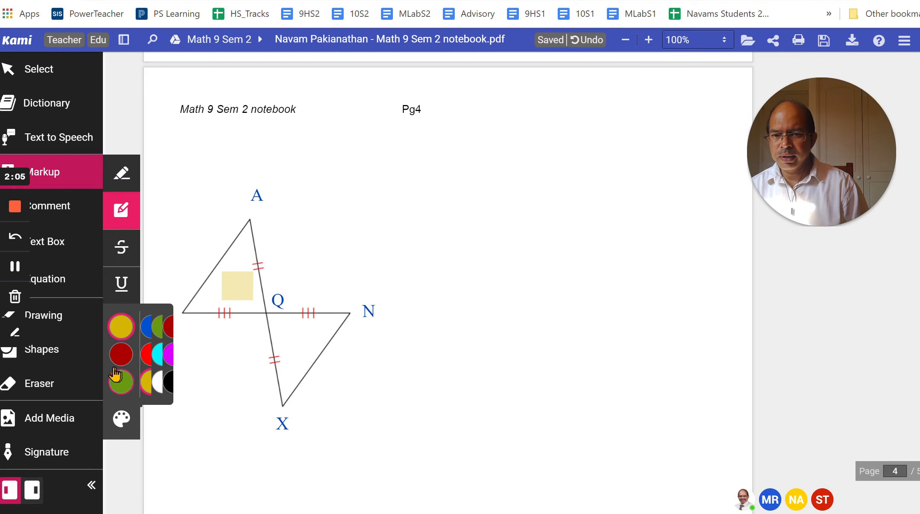
click(121, 381)
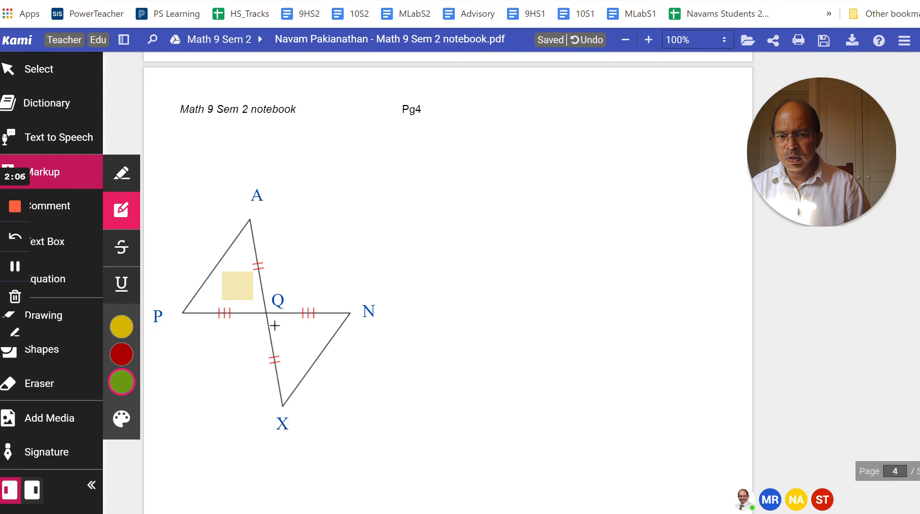
drag(293, 339, 314, 355)
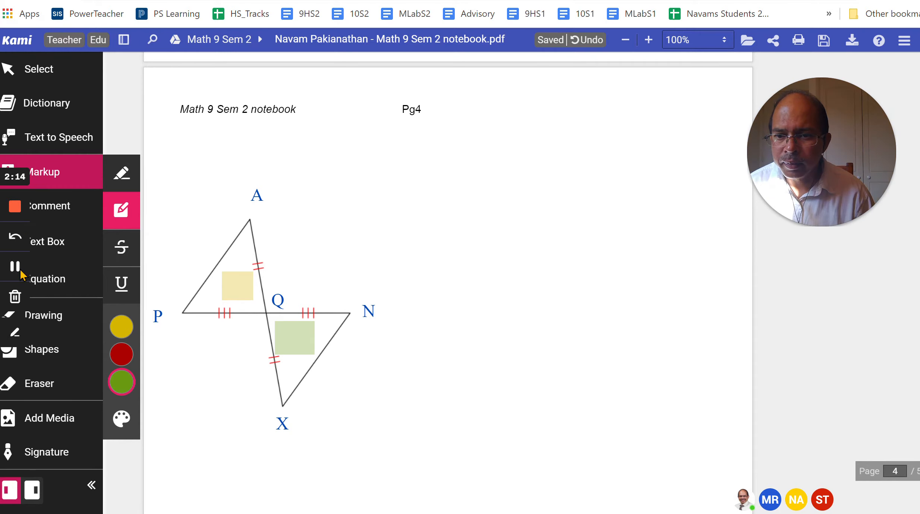
Add the text "To prove that" below the labelled diagram
scroll(490, 377, down, 3)
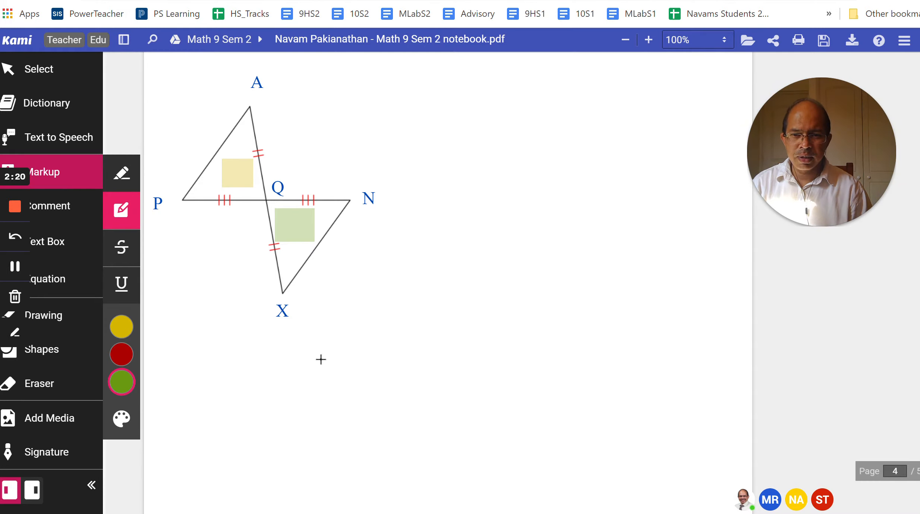
click(49, 246)
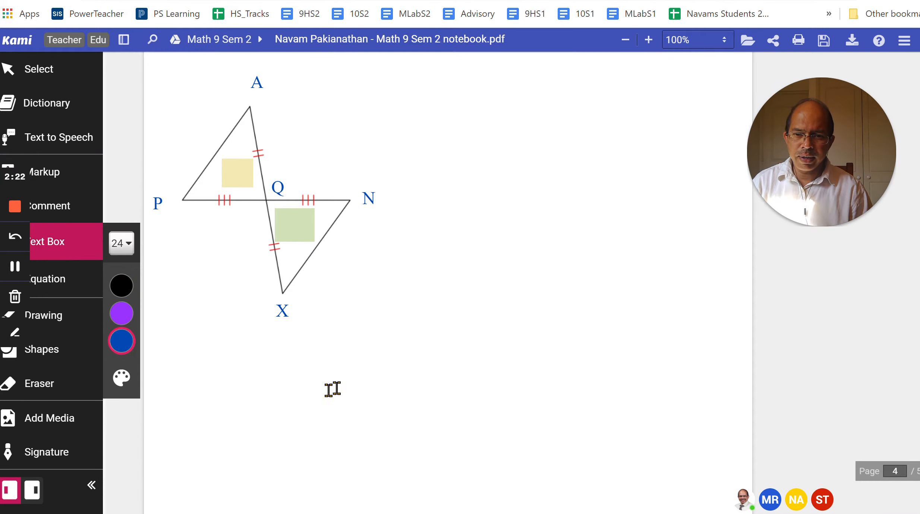
click(196, 342)
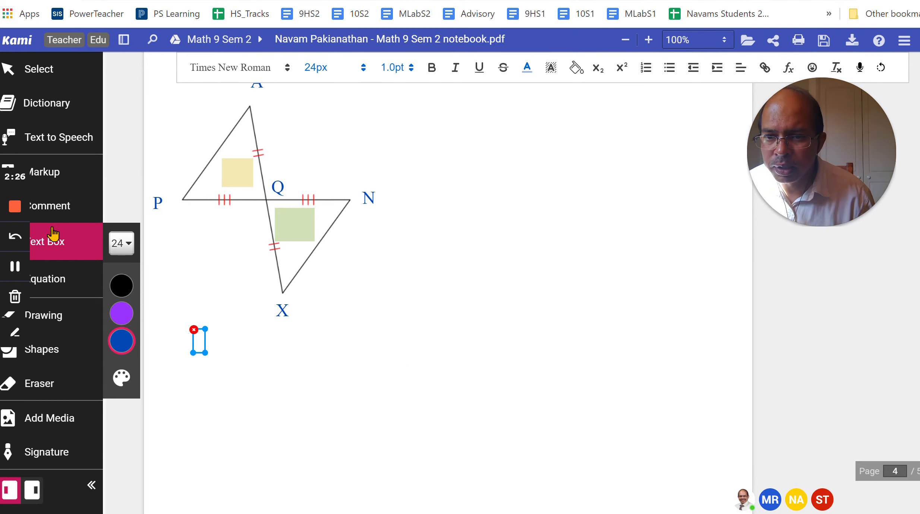
text(To prove t)
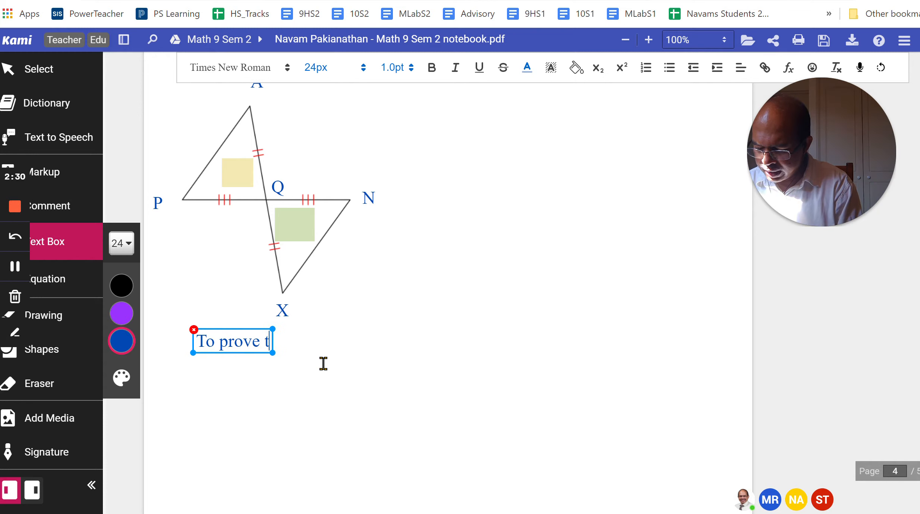
text(hat)
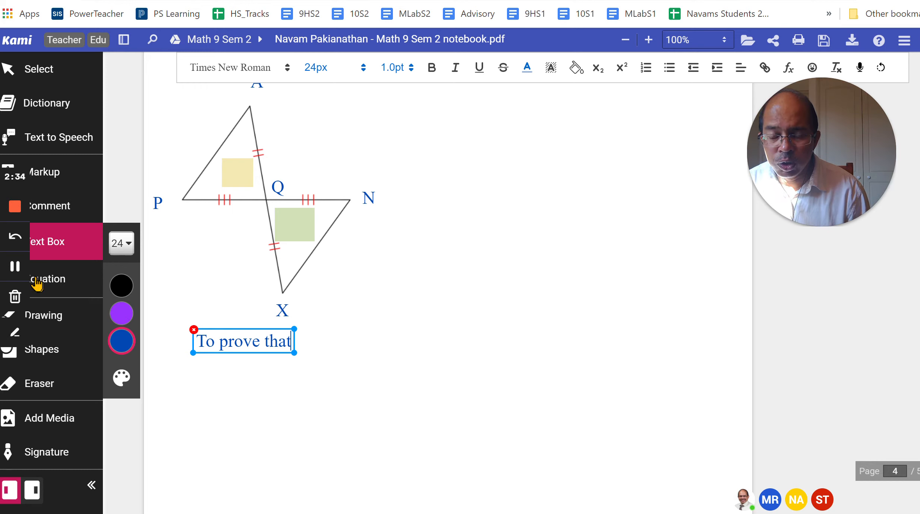
Start a new size 20 equation in blue directly below the text "To prove that"
click(48, 282)
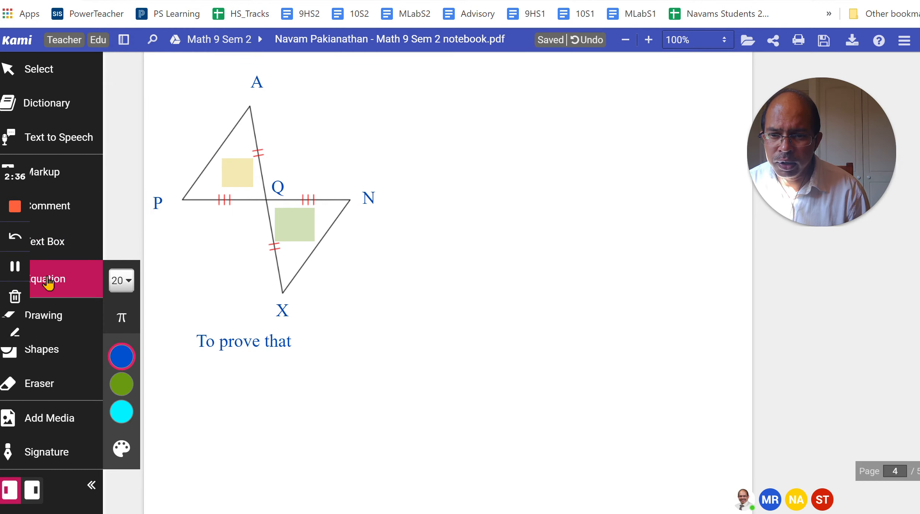
click(122, 320)
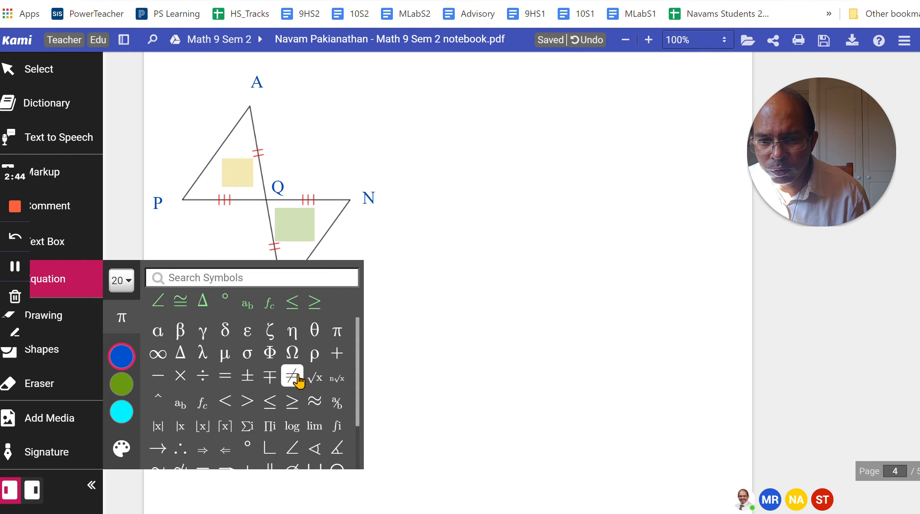
scroll(300, 380, down, 2)
scroll(294, 380, up, 2)
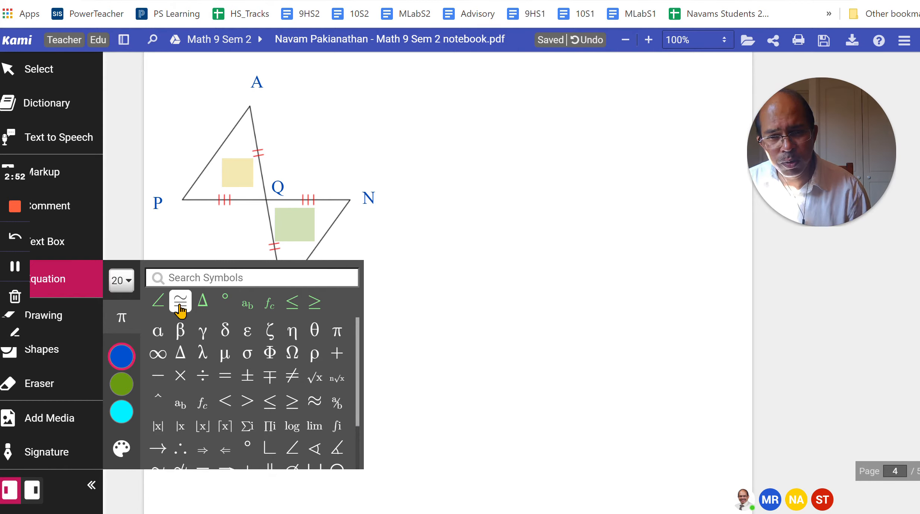
click(201, 306)
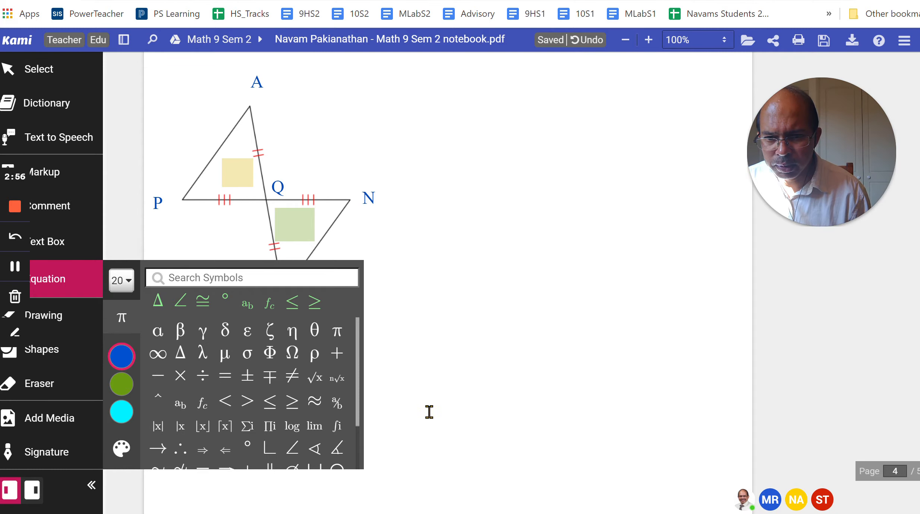
click(439, 377)
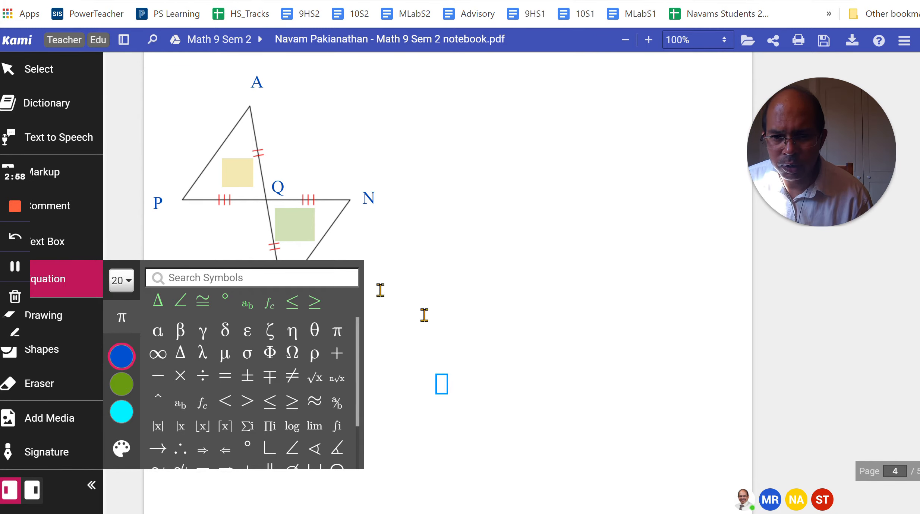
click(122, 318)
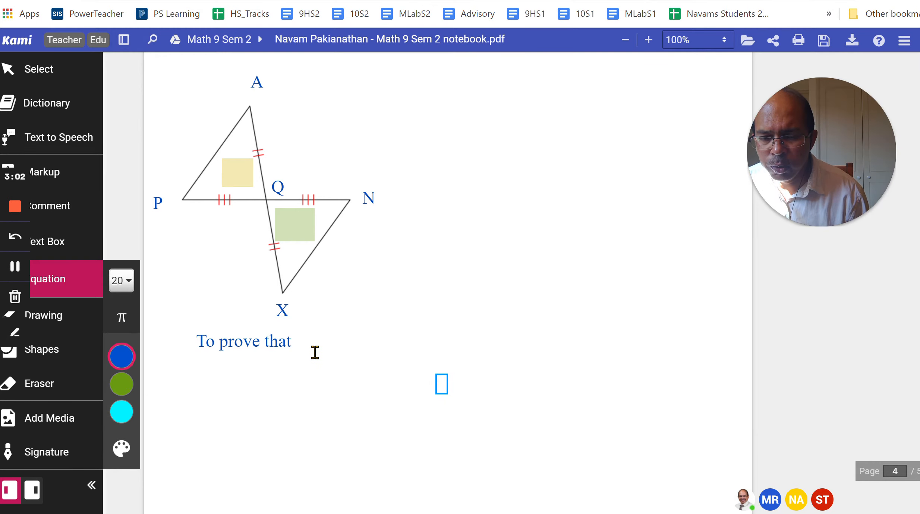
click(201, 372)
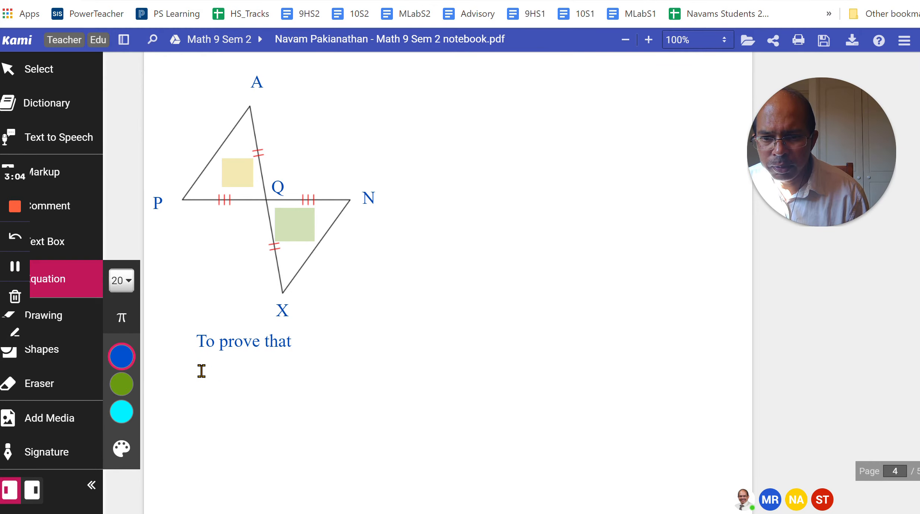
click(202, 371)
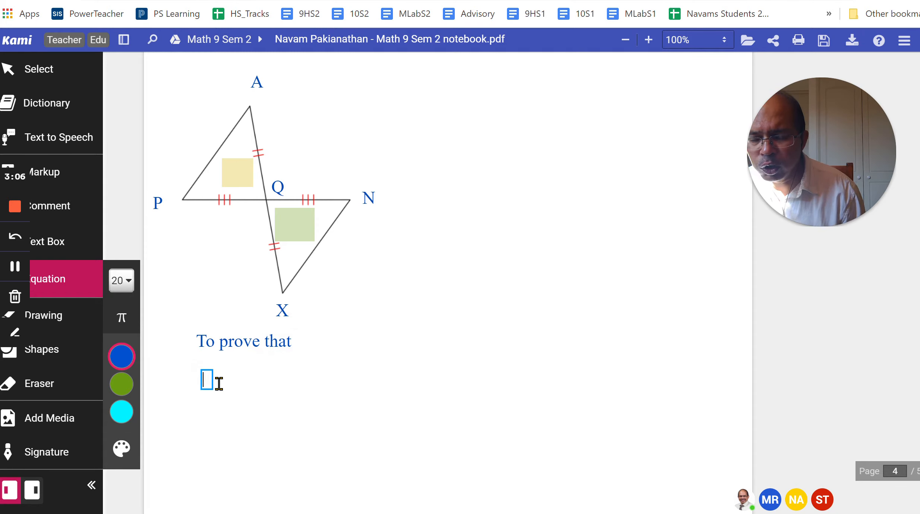
Enter the first triangle name in the equation as the Δ symbol followed by AQN
click(121, 323)
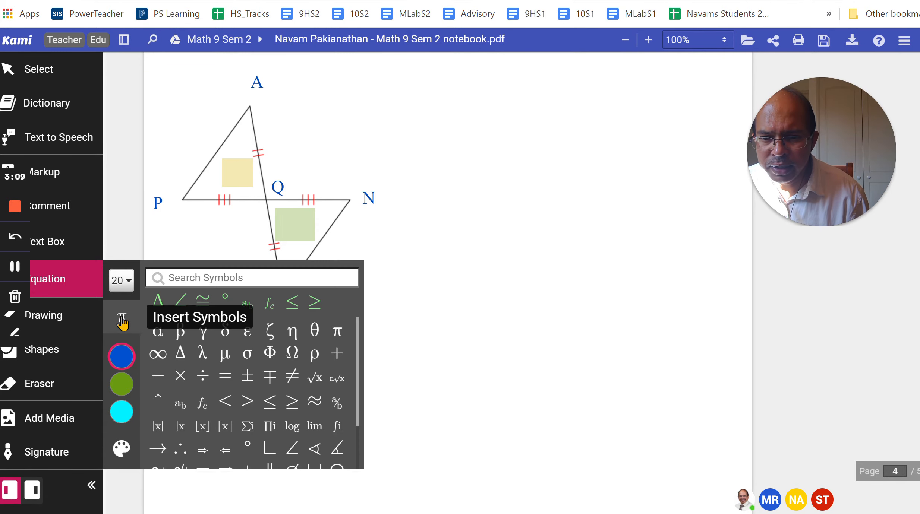
click(159, 305)
click(121, 318)
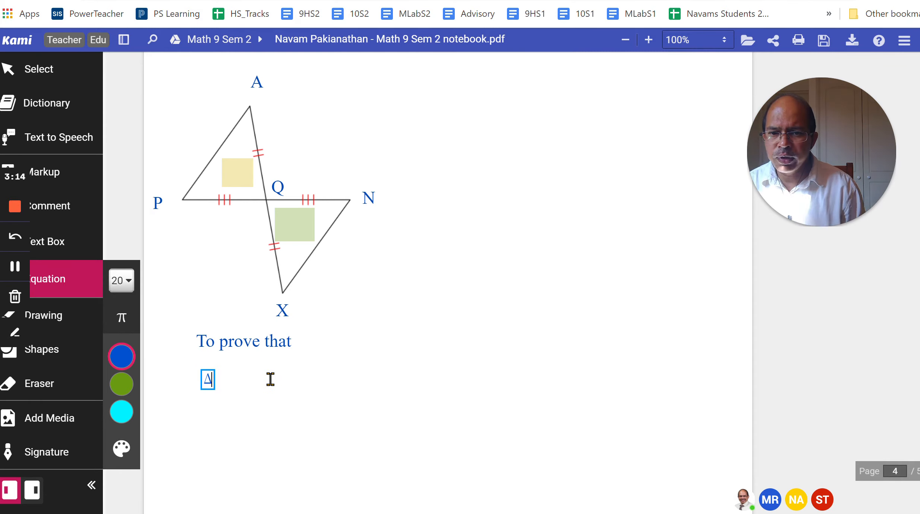
text(A)
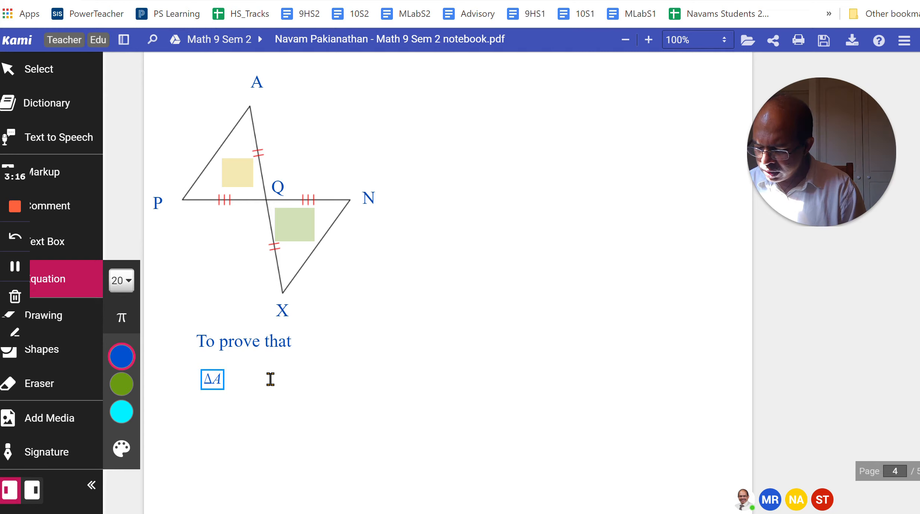
text(QN)
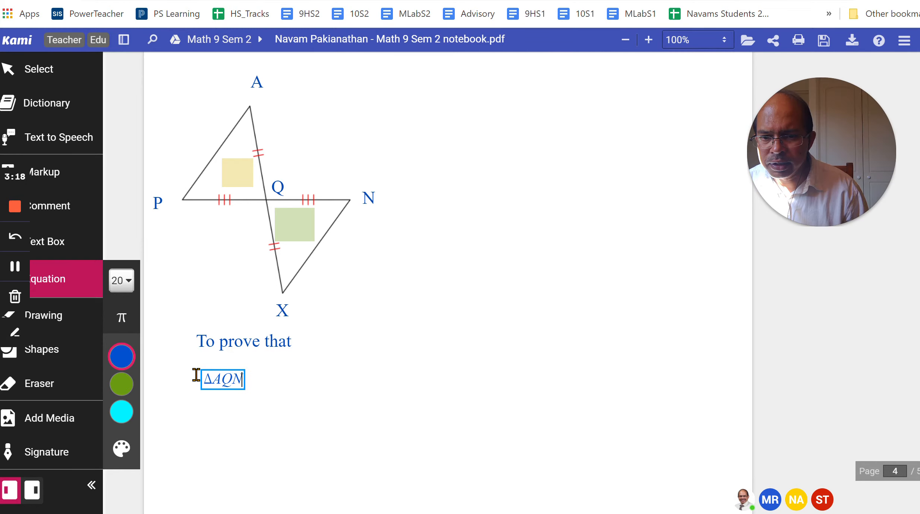
Append the congruence symbol ≅ and a second Δ after AQN in the equation
click(121, 318)
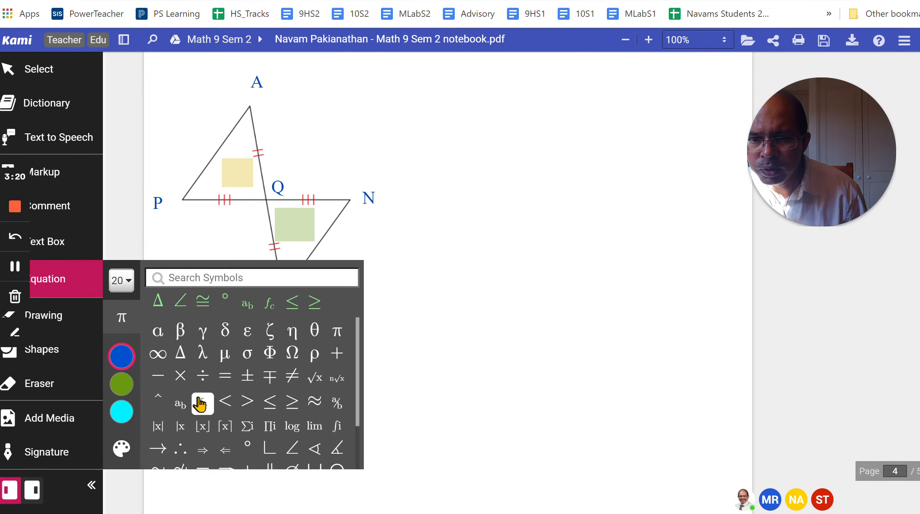
click(202, 302)
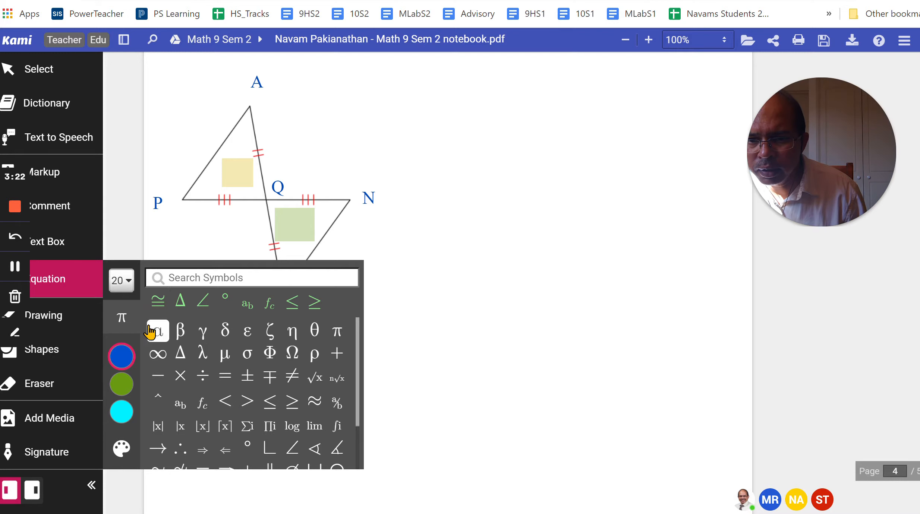
click(122, 319)
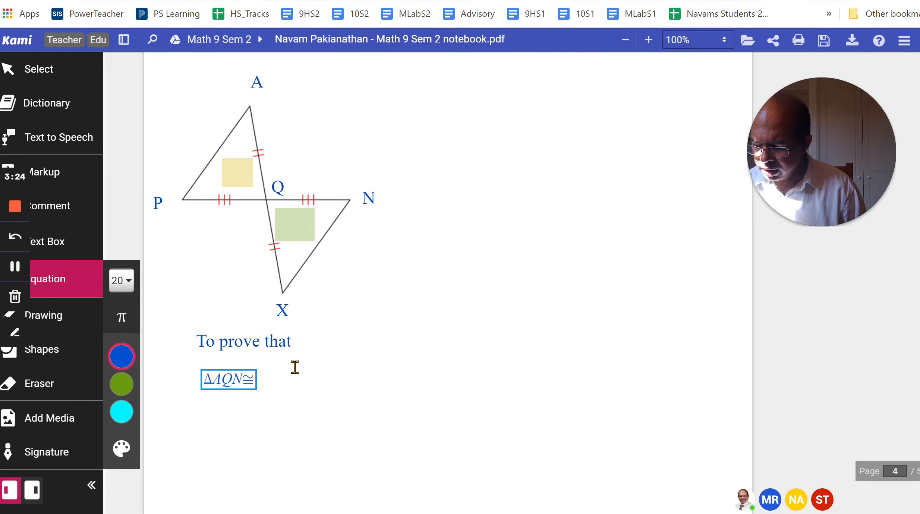
drag(202, 378, 220, 380)
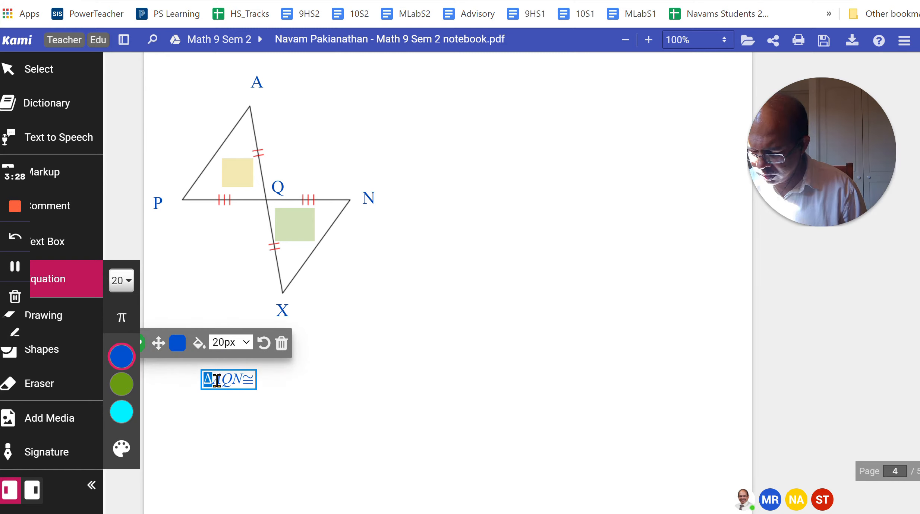
click(253, 382)
text(Δ)
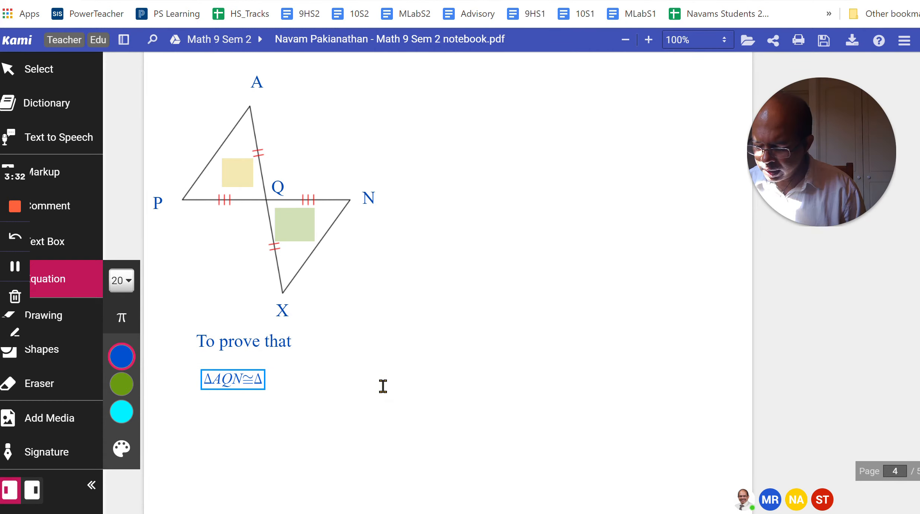
Complete the equation by entering XQN after the second Δ
text(XQ)
text(M)
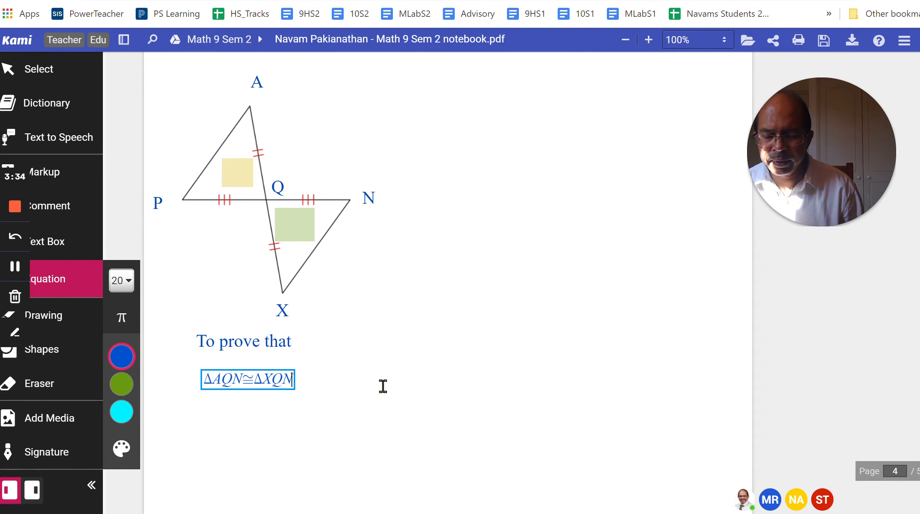
key(BackSpace)
text(M)
key(BackSpace)
text(M)
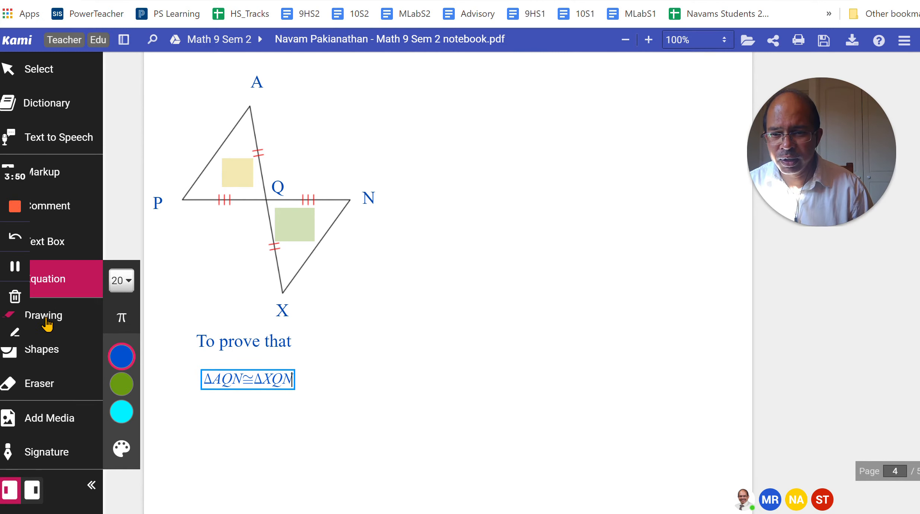
Draw a wide, flat red rectangle with a 1 px outline in the blank area beside vertex A of the diagram
click(46, 355)
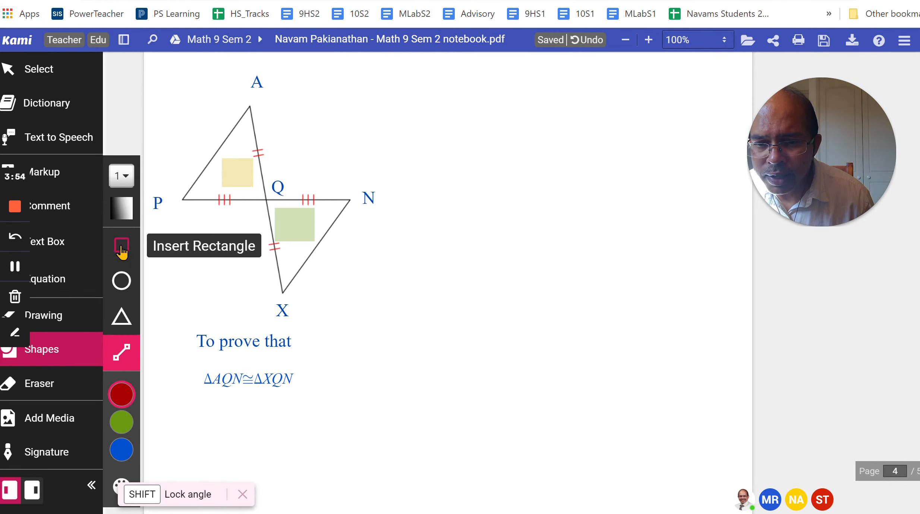
click(121, 246)
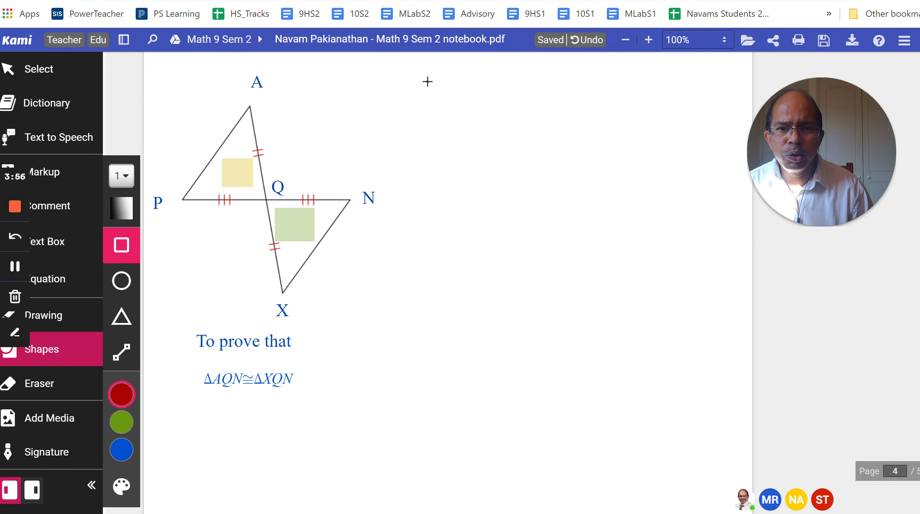
drag(452, 124, 719, 145)
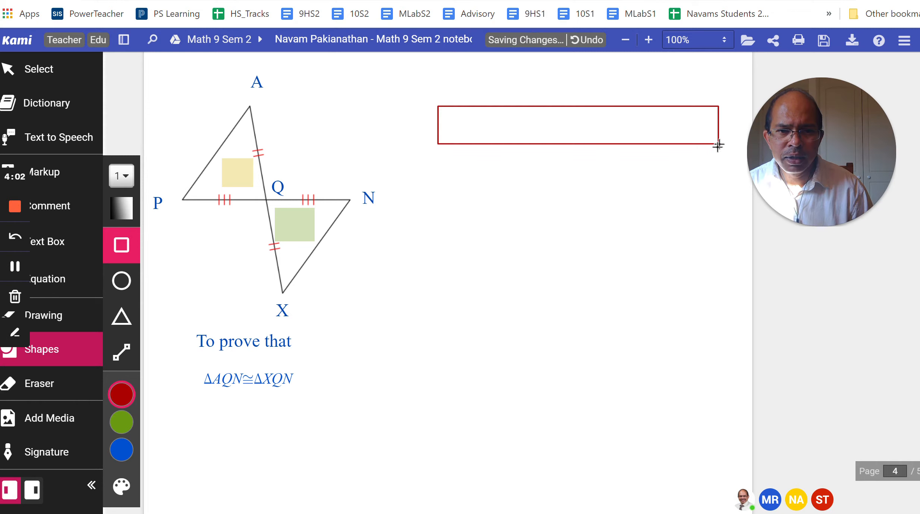
Try to duplicate the red rectangle, and delete the stray "\Delta" text box that is pasted instead
click(52, 69)
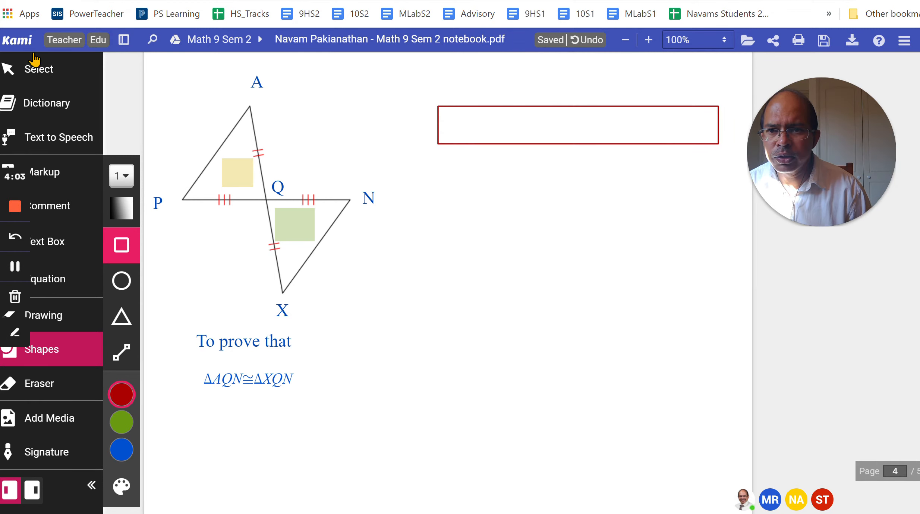
click(45, 73)
click(612, 145)
drag(614, 144, 614, 144)
click(649, 144)
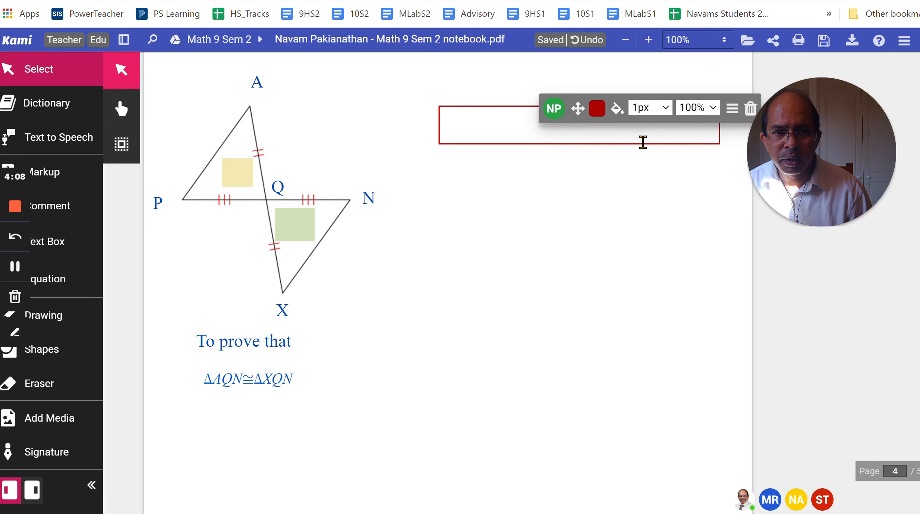
click(643, 143)
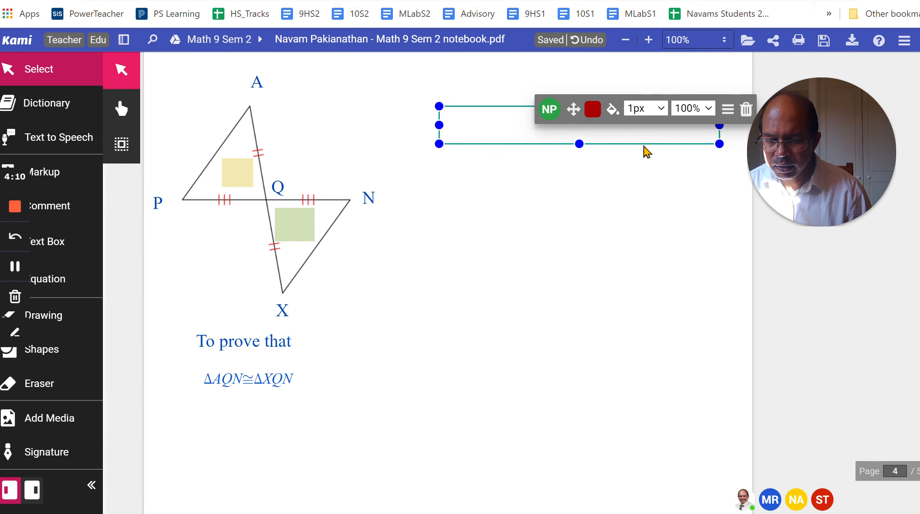
text(\Delta)
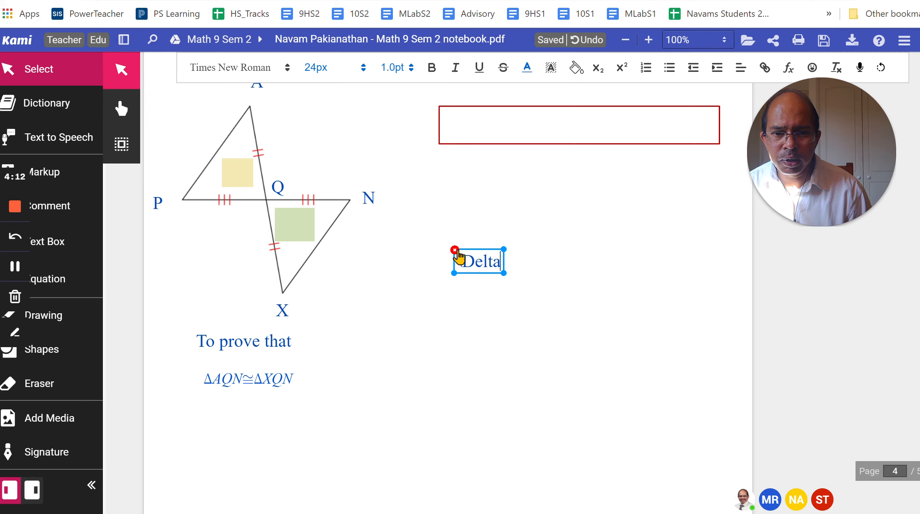
click(456, 250)
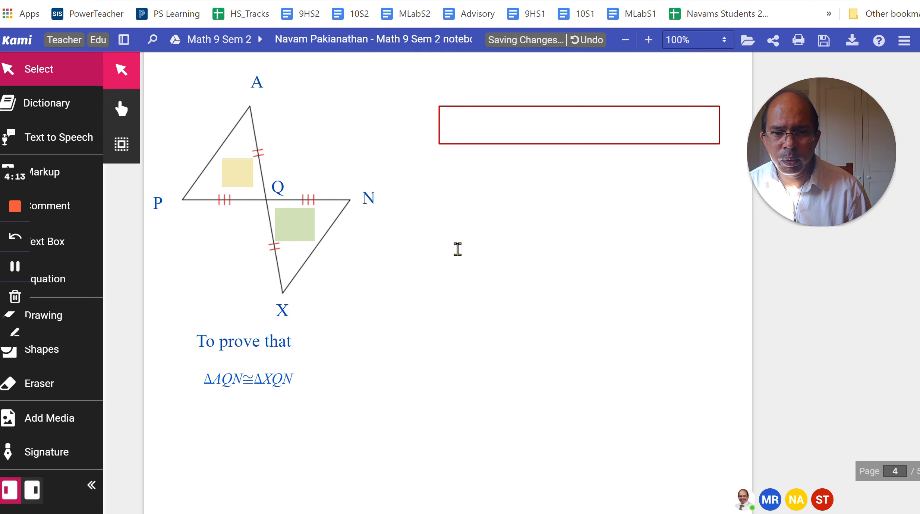
click(55, 357)
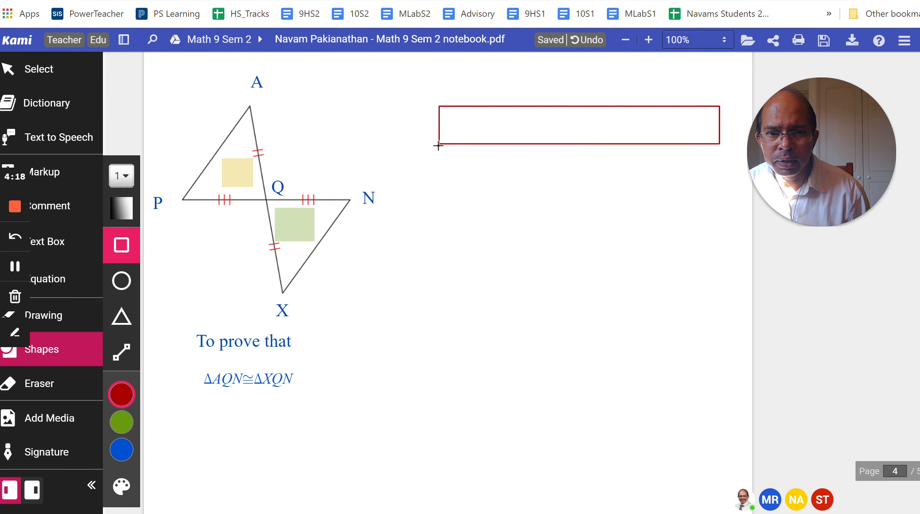
Copy the red rectangle with the annotation selection tool and place the duplicate directly beneath it as a second row
click(38, 71)
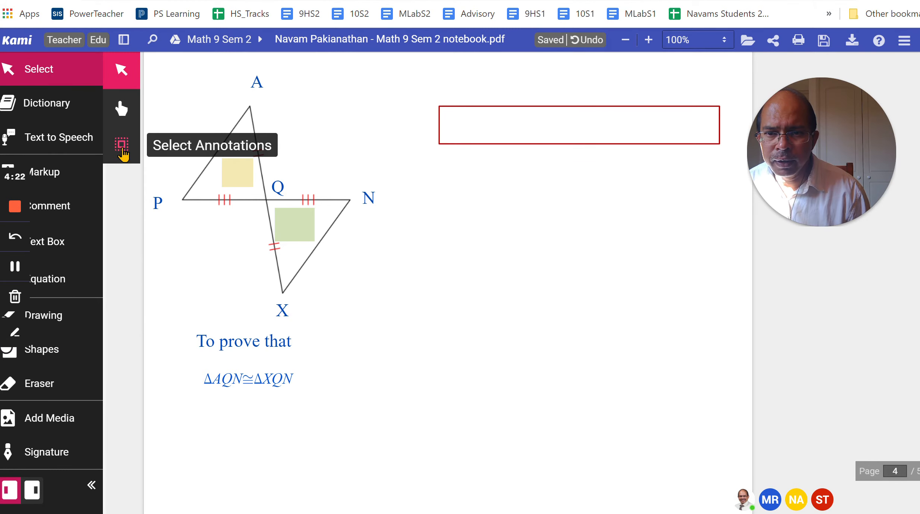
click(121, 146)
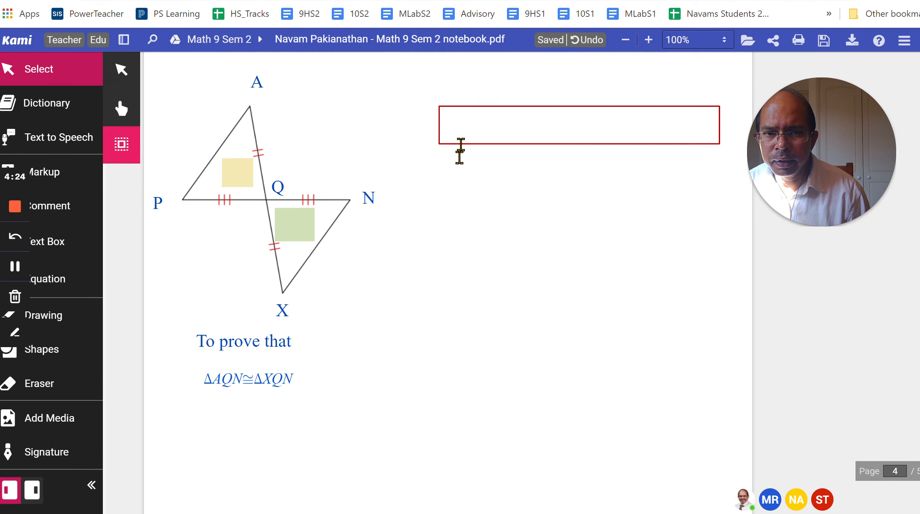
mouse_move(431, 108)
mouse_down()
mouse_move(523, 150)
mouse_move(571, 147)
mouse_up()
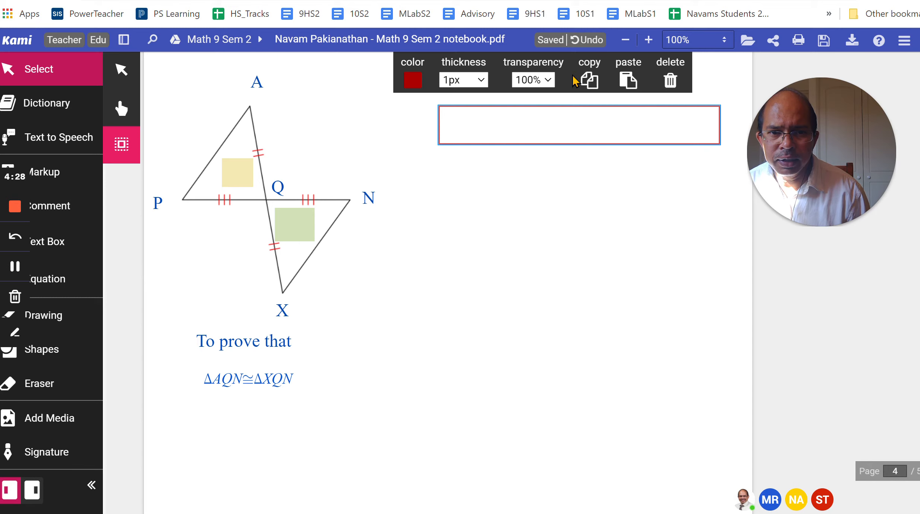
click(590, 80)
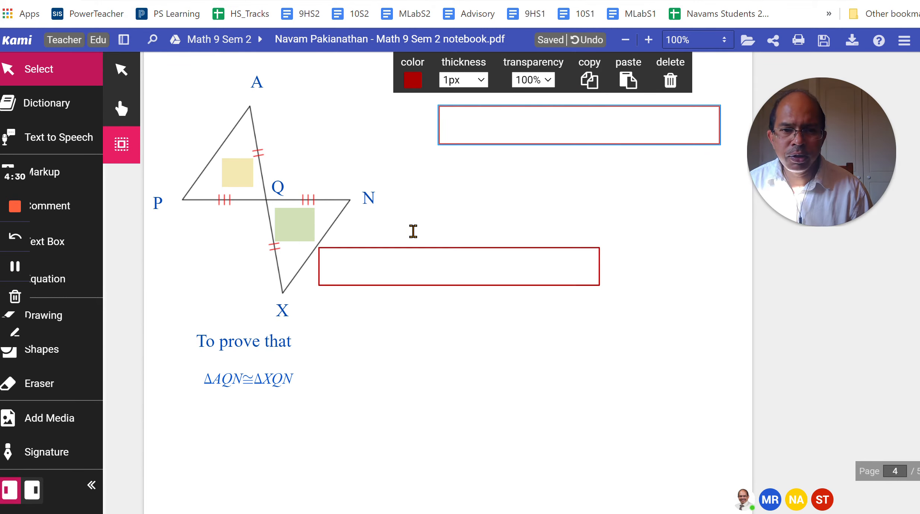
key(ctrl+v)
drag(472, 246, 593, 152)
Paste three more copies of the red rectangle and stack them directly beneath the first two as rows three to five
key(ctrl+v)
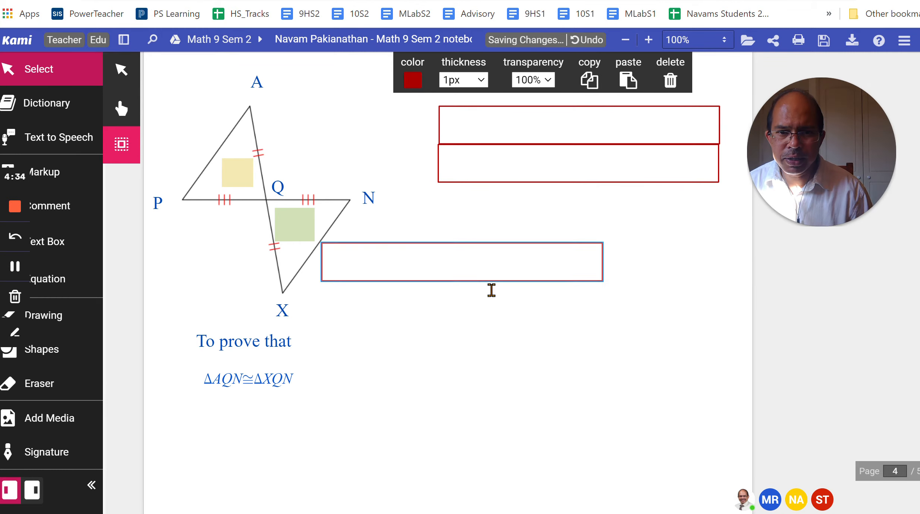
drag(491, 245, 607, 187)
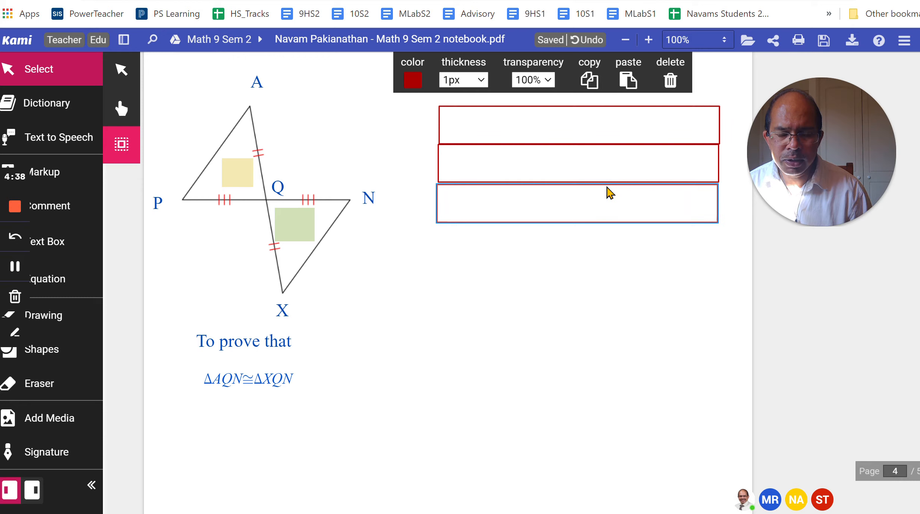
key(ctrl+v)
drag(514, 255, 636, 230)
key(ctrl+v)
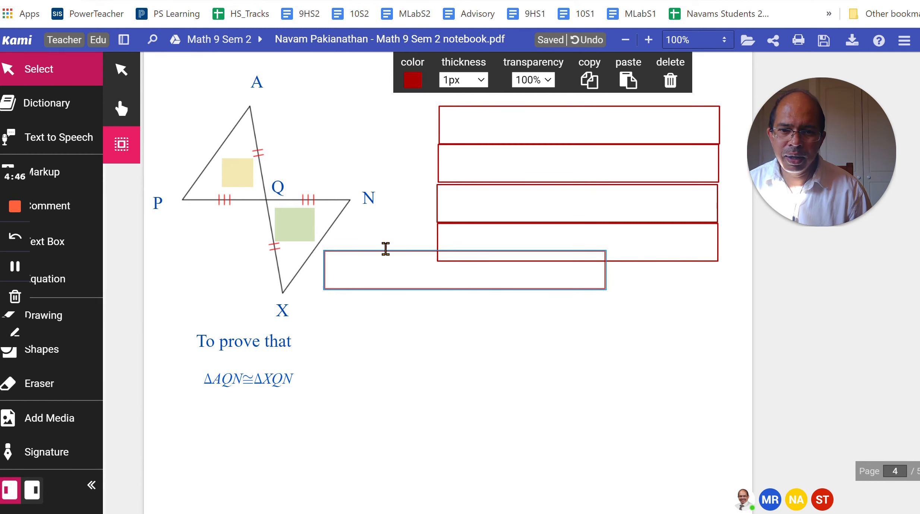
drag(386, 250, 499, 263)
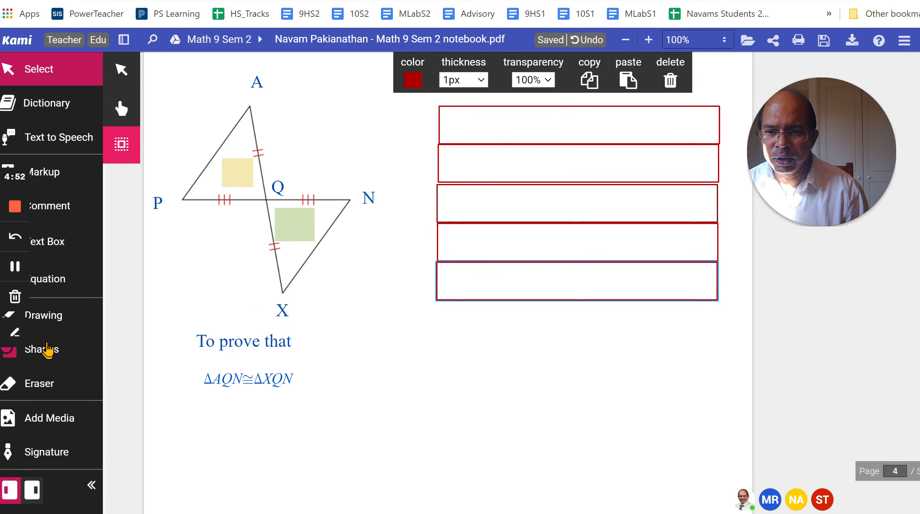
Draw a vertical red line through the middle of the stacked rectangles to divide all five rows into two columns
click(48, 352)
click(129, 353)
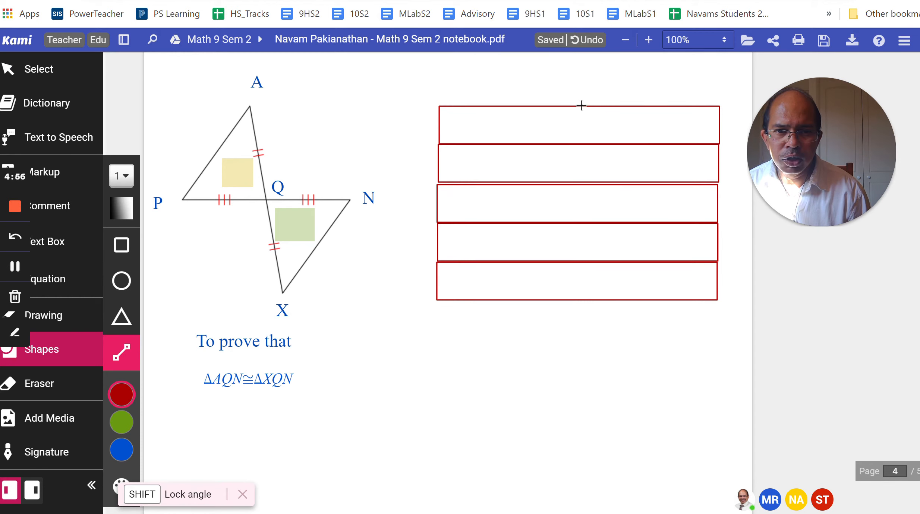
drag(583, 107, 586, 301)
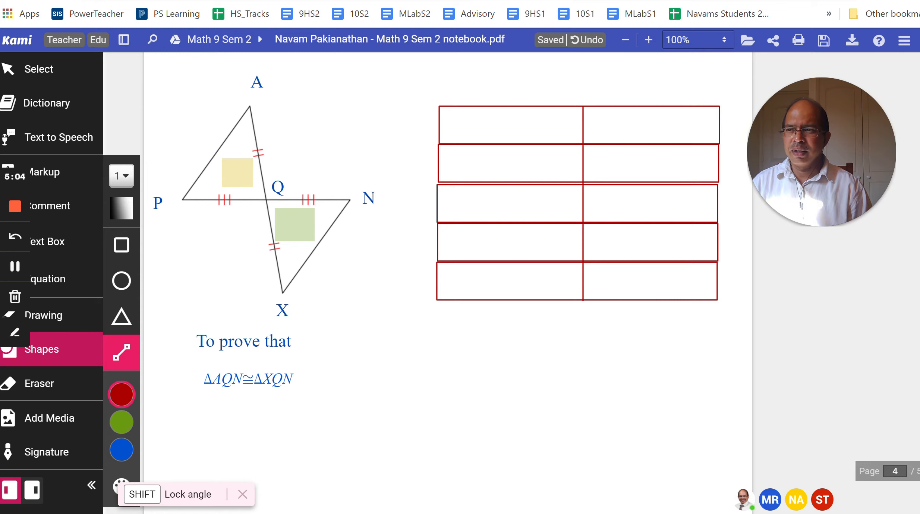
Add the text heading "Statements" in the first column of the table's top row
click(44, 244)
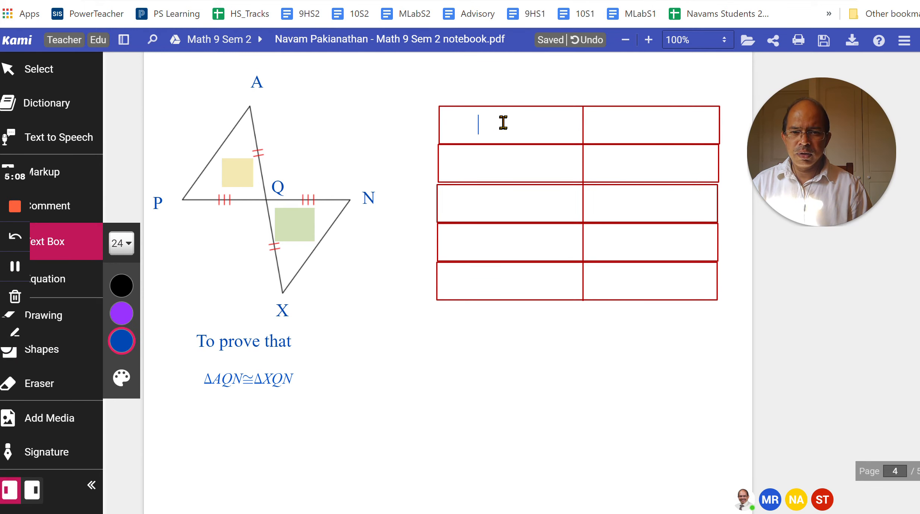
text(Stements)
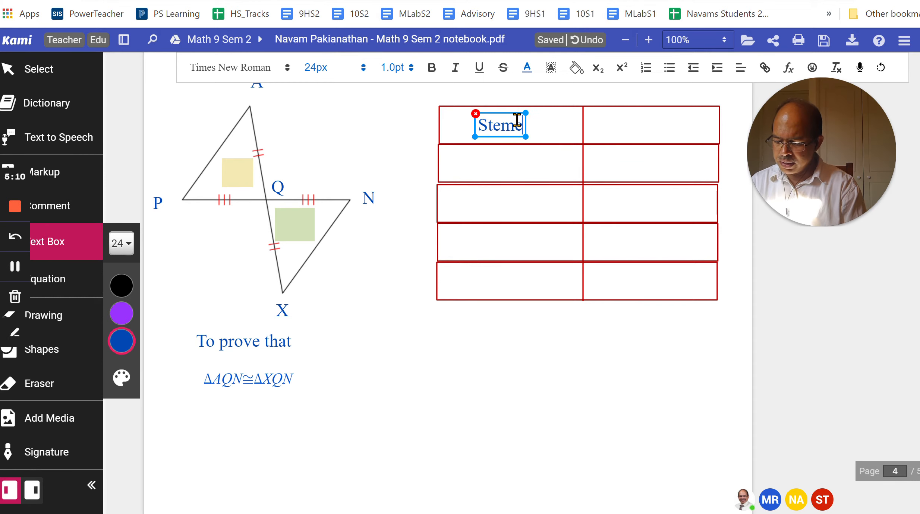
key(BackSpace)
key(BackSpace)
key(BackSpace)
key(BackSpace)
key(BackSpace)
key(BackSpace)
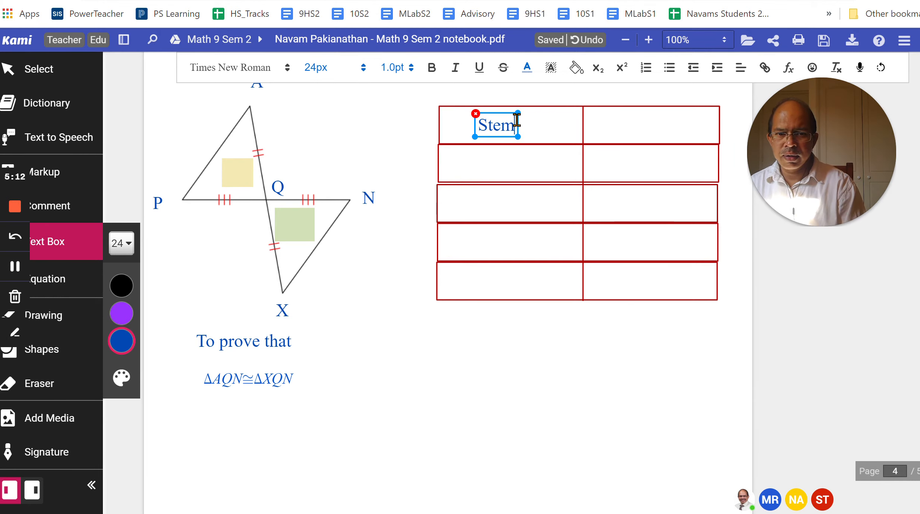
text(atements)
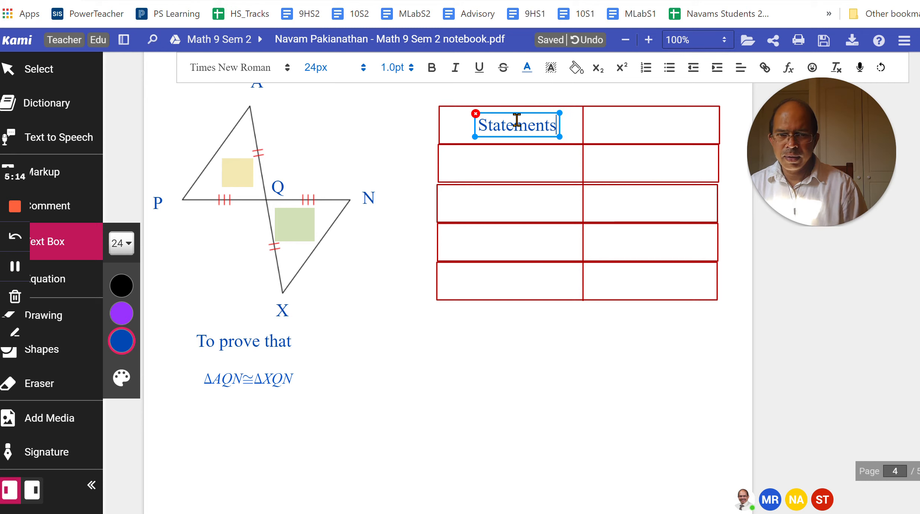
Add the text heading "Reasons" in the second column of the table's top row
click(620, 122)
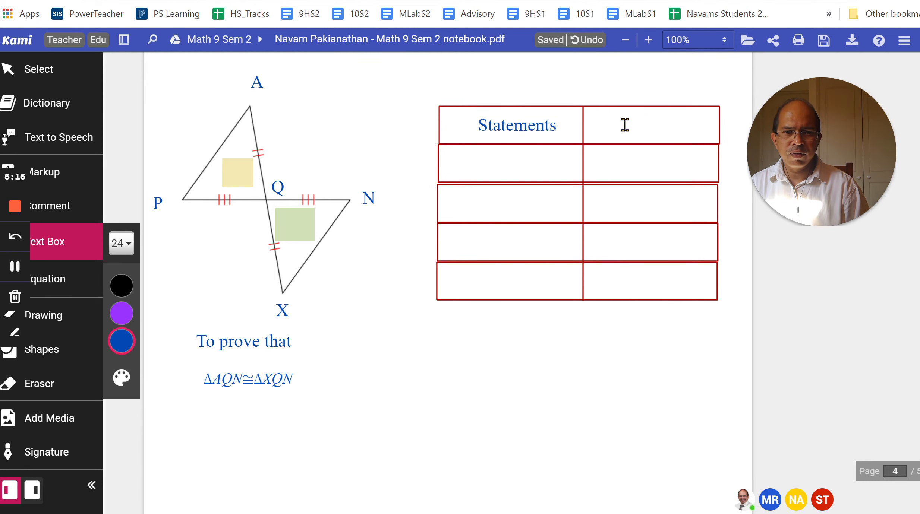
click(624, 120)
text(Reasons)
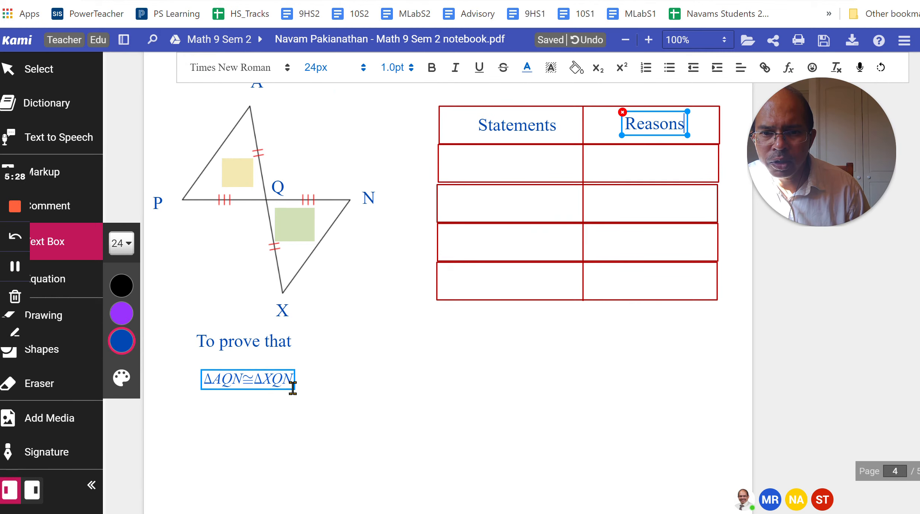
Replace N with P in the first triangle's name so the equation to prove reads ΔAQP≅ΔXQN
drag(234, 378, 239, 378)
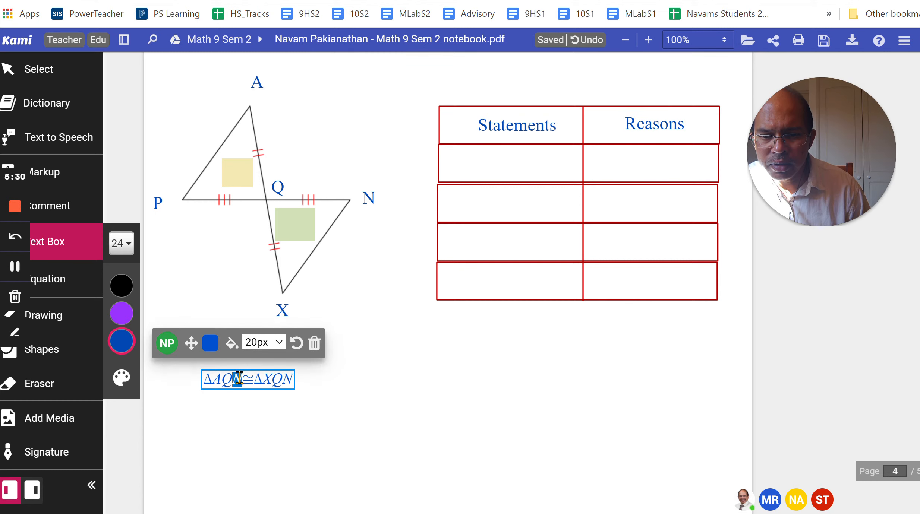
text(P)
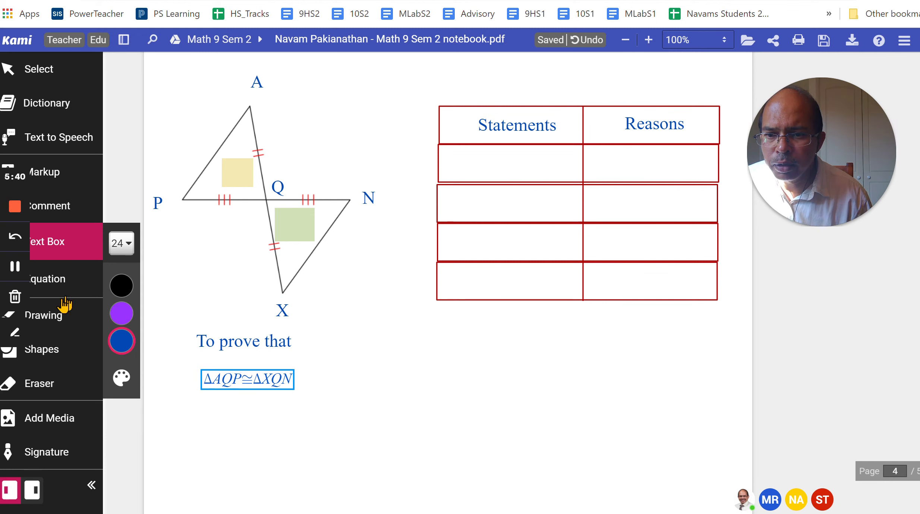
Enter the equation AQ≅XQ in the first row under Statements, reusing the ≅ sign from the congruence below the diagram, and center it vertically
click(47, 287)
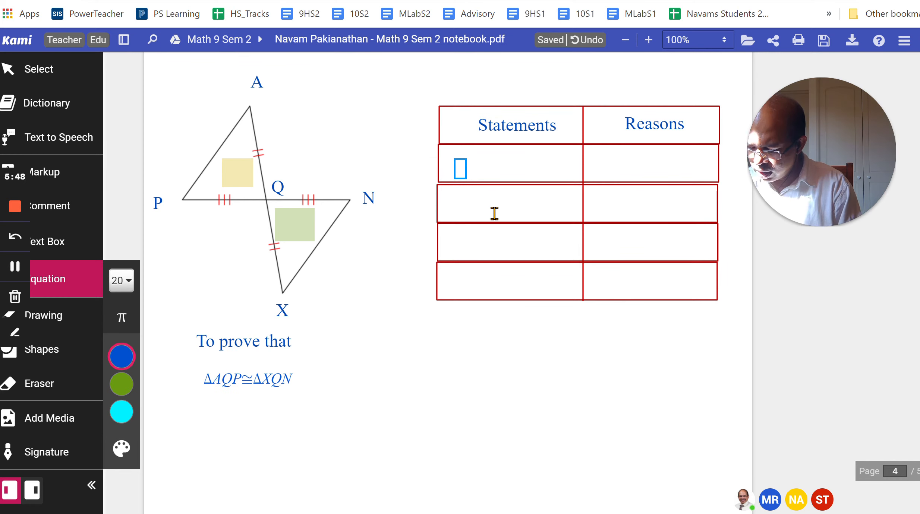
click(250, 380)
drag(242, 379, 249, 380)
key(ctrl+c)
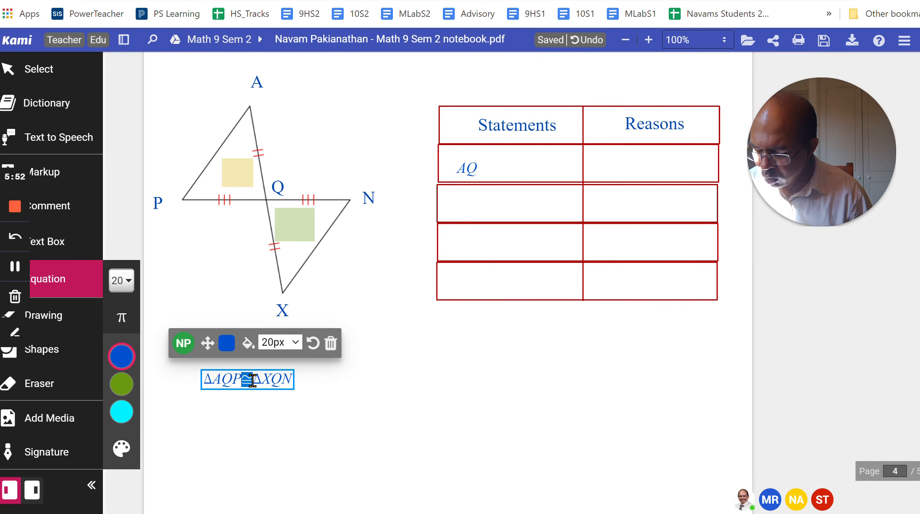
click(474, 175)
click(480, 170)
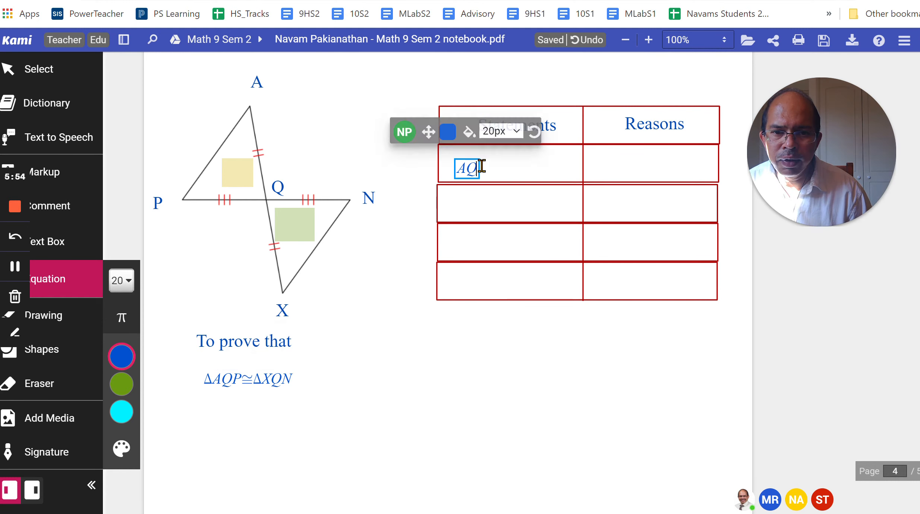
key(ctrl+v)
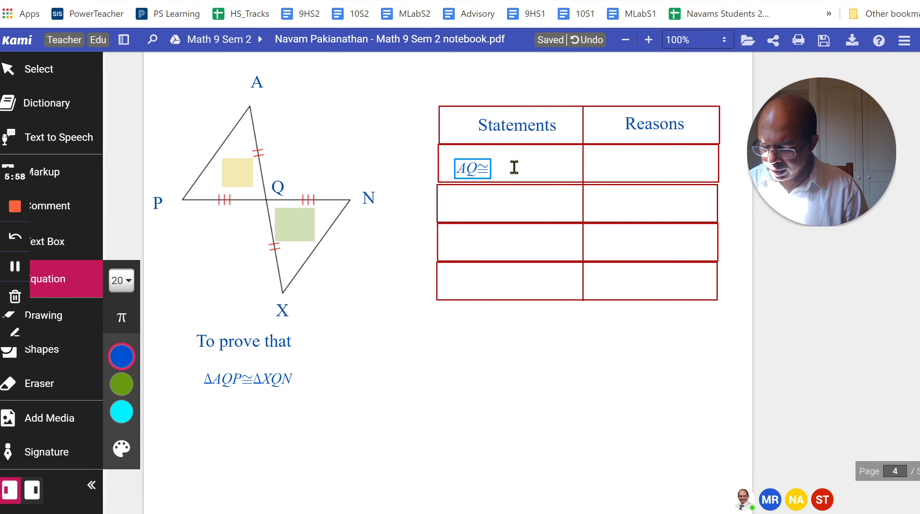
text(XQ)
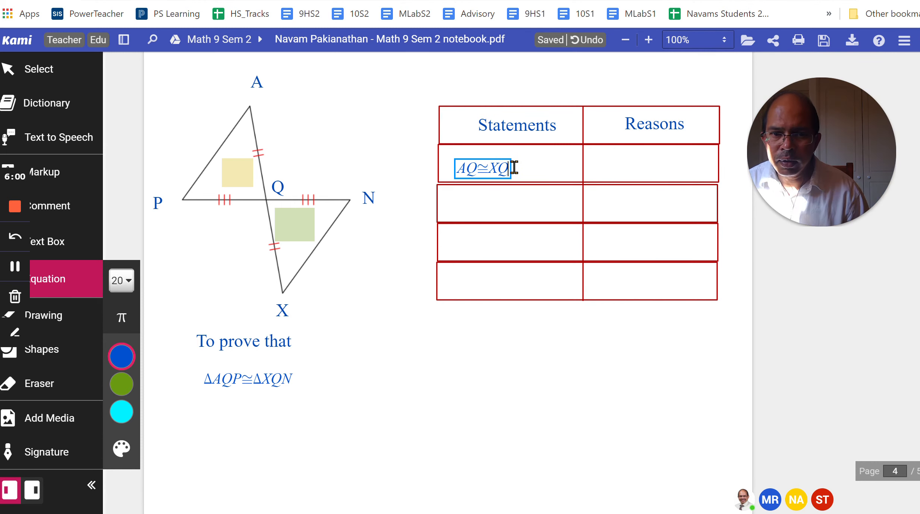
click(482, 160)
drag(432, 131, 435, 125)
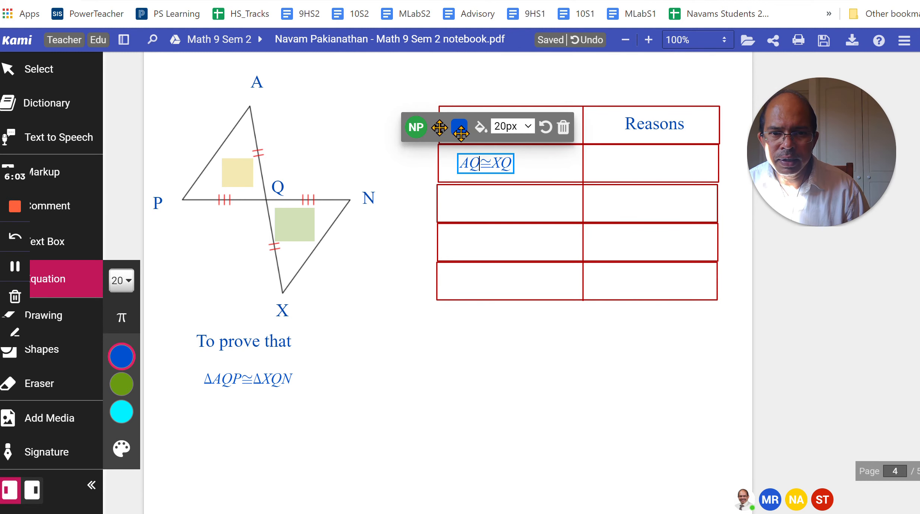
Add the text "Given" under Reasons beside the AQ≅XQ statement
click(46, 241)
click(596, 162)
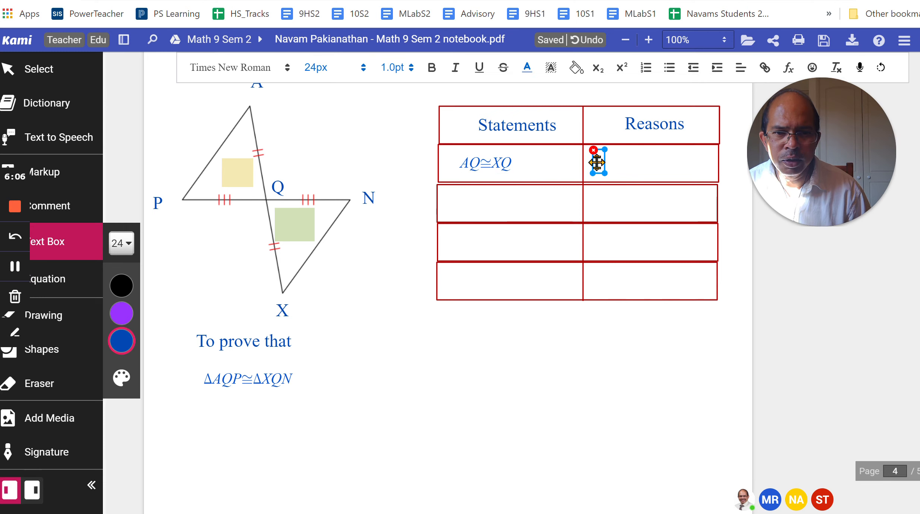
text(Giev)
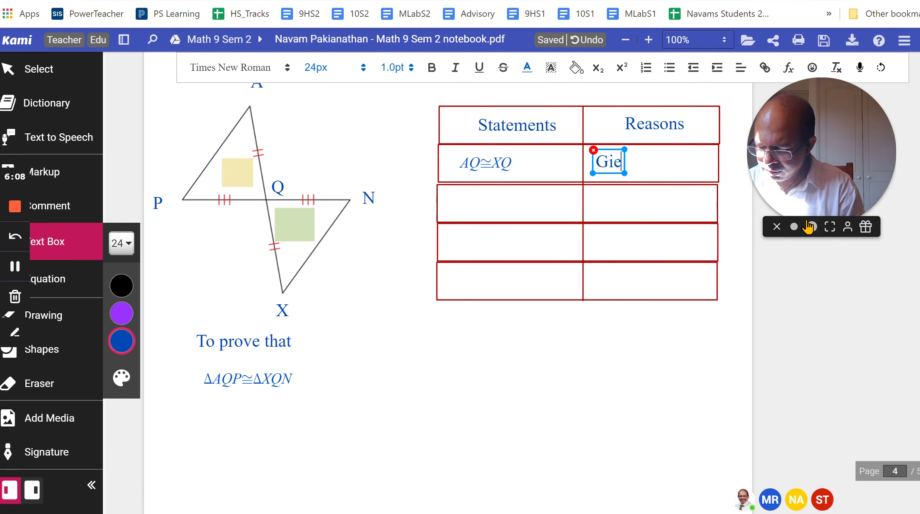
key(BackSpace)
key(BackSpace)
text(ven)
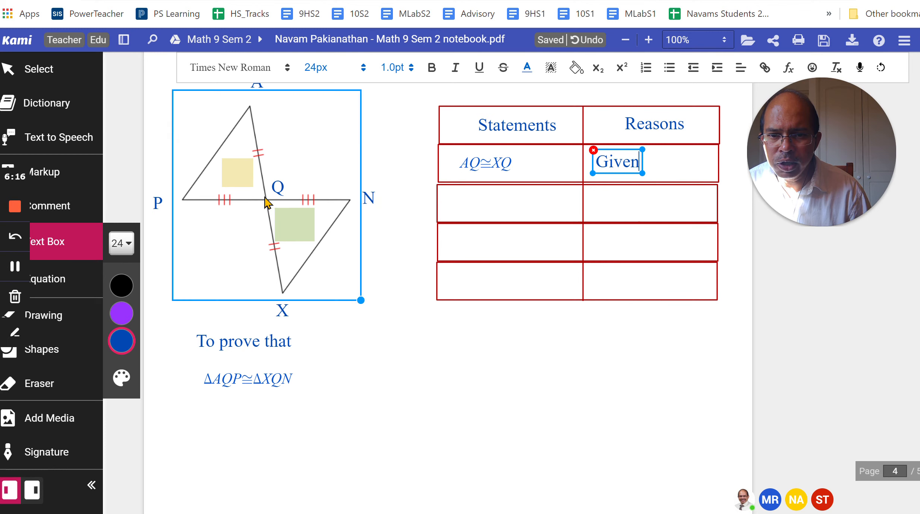
Copy the AQ≅XQ expression into a new equation in the next row under Statements
click(471, 166)
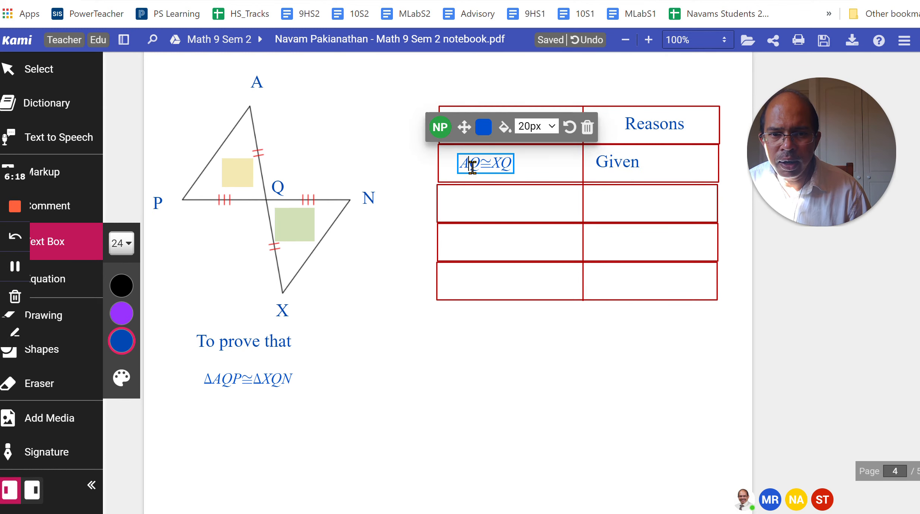
drag(461, 158, 513, 158)
key(ctrl+c)
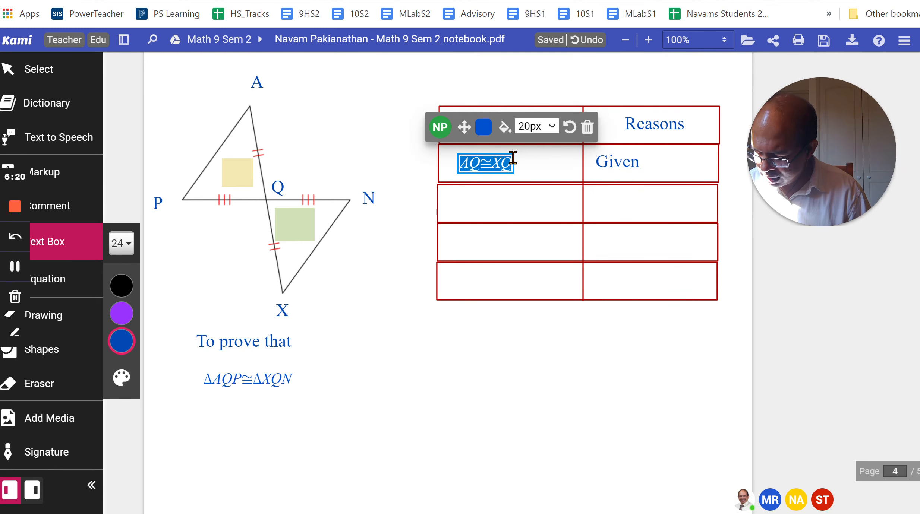
click(56, 282)
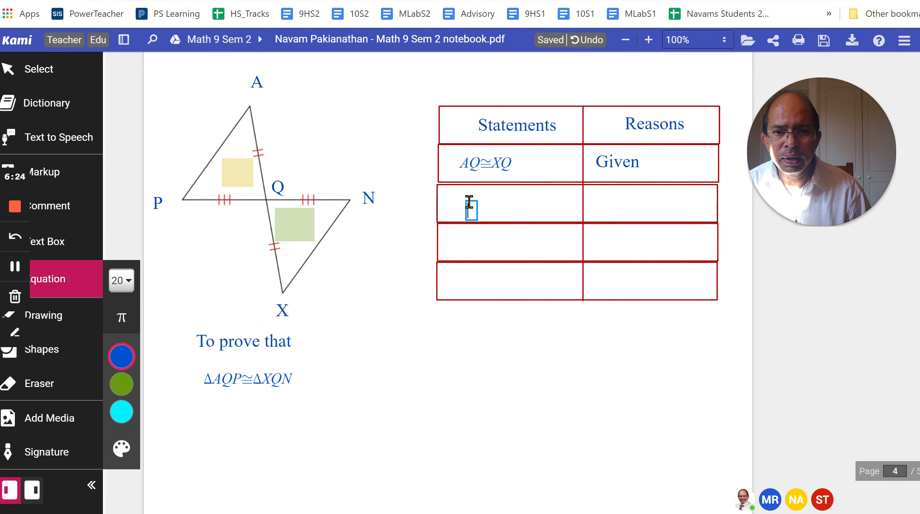
key(ctrl+v)
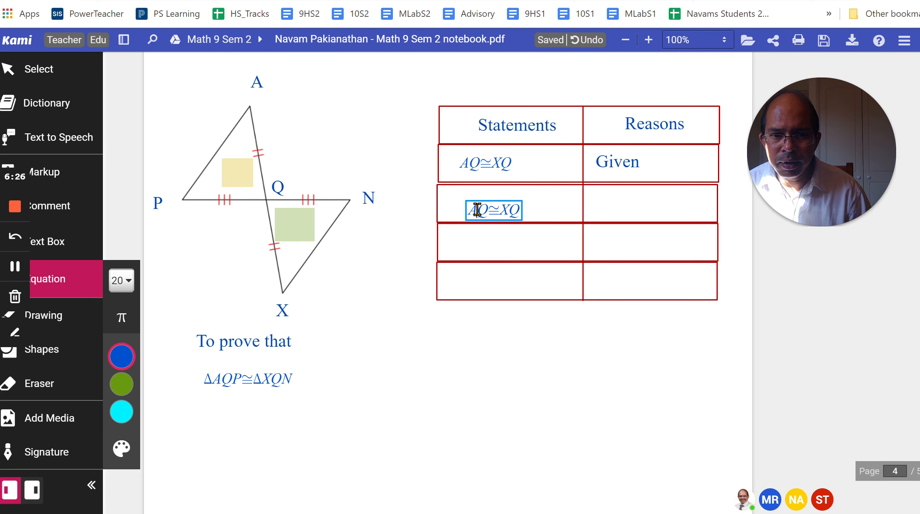
Change the copied equation to PQ≅NQ and shift it slightly up and to the right in its cell
drag(479, 210, 467, 210)
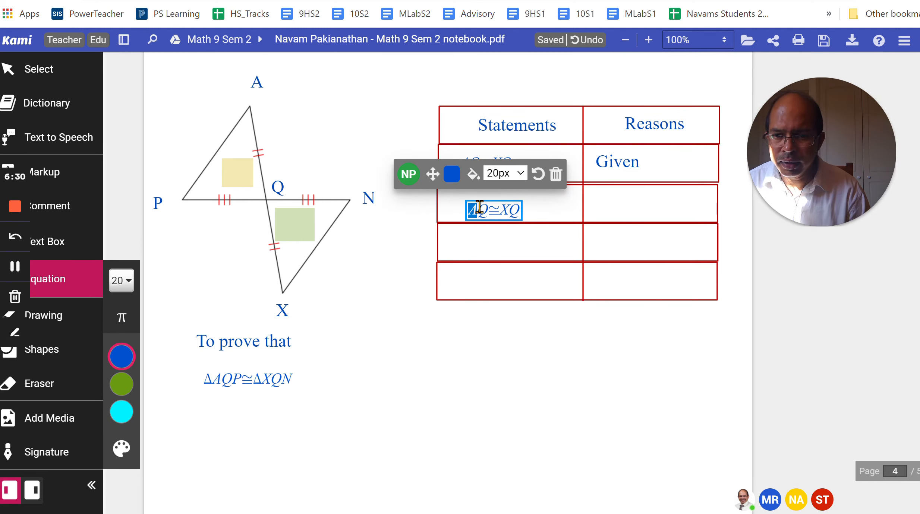
text(PQ≅)
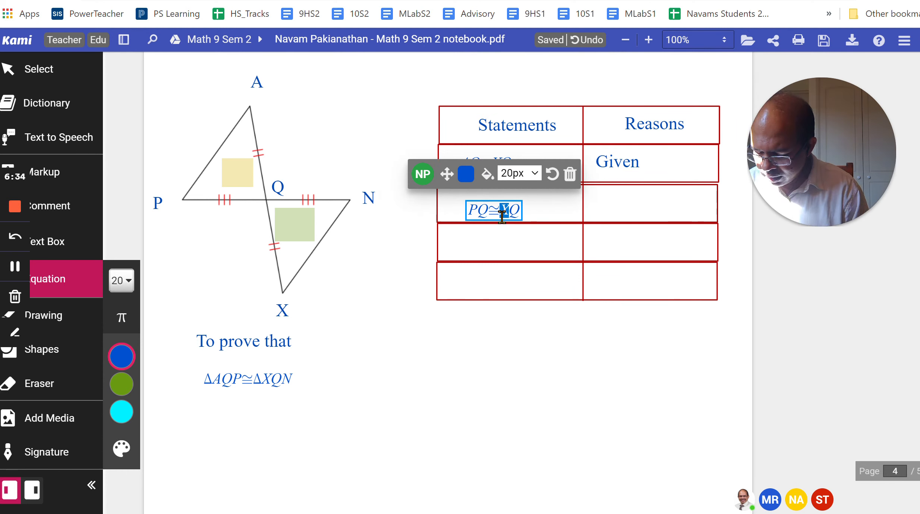
text(N)
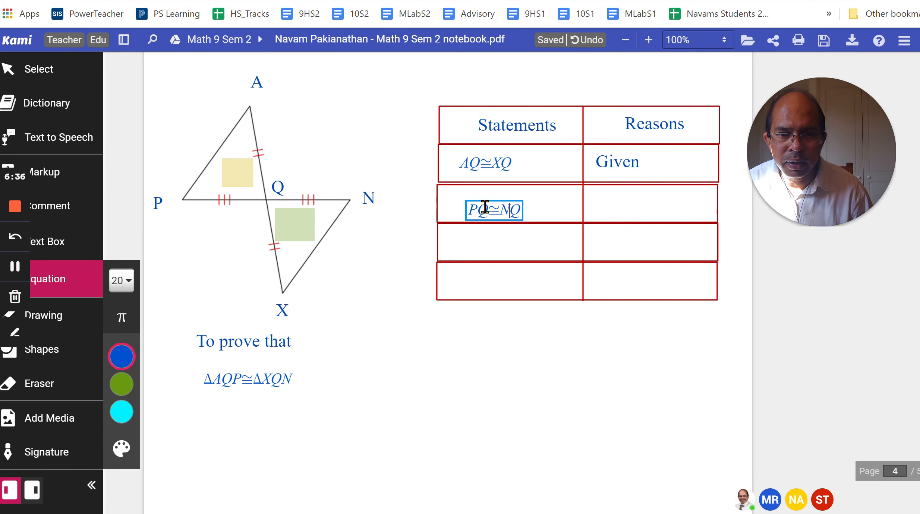
click(487, 210)
mouse_move(440, 174)
mouse_down()
mouse_move(435, 161)
mouse_move(446, 158)
mouse_move(446, 168)
mouse_up()
Copy the reason "Given" into a new text box beside PQ≅NQ and align it within the cell
click(634, 155)
double_click(621, 163)
key(ctrl+c)
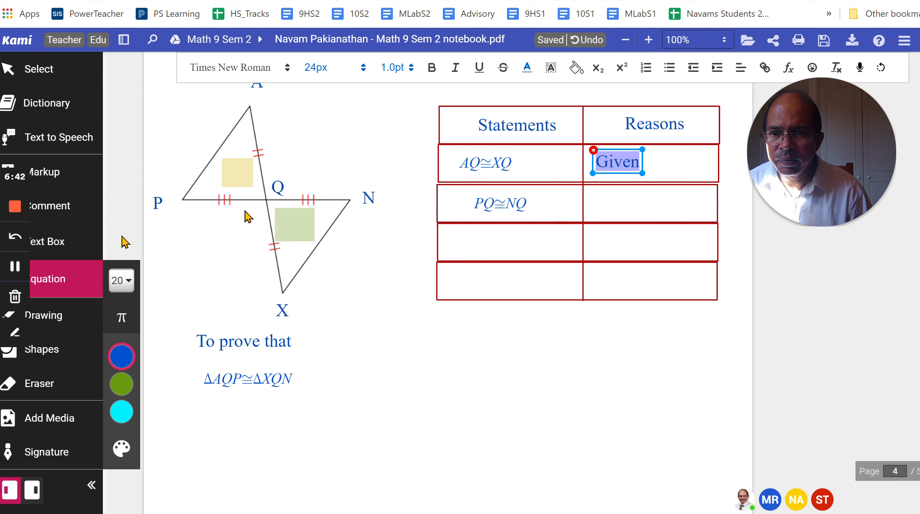
click(50, 238)
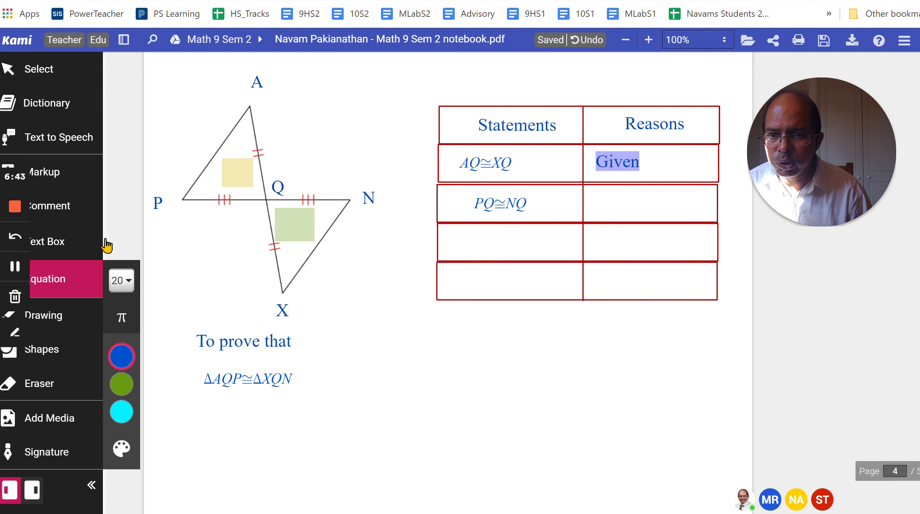
click(604, 198)
key(ctrl+v)
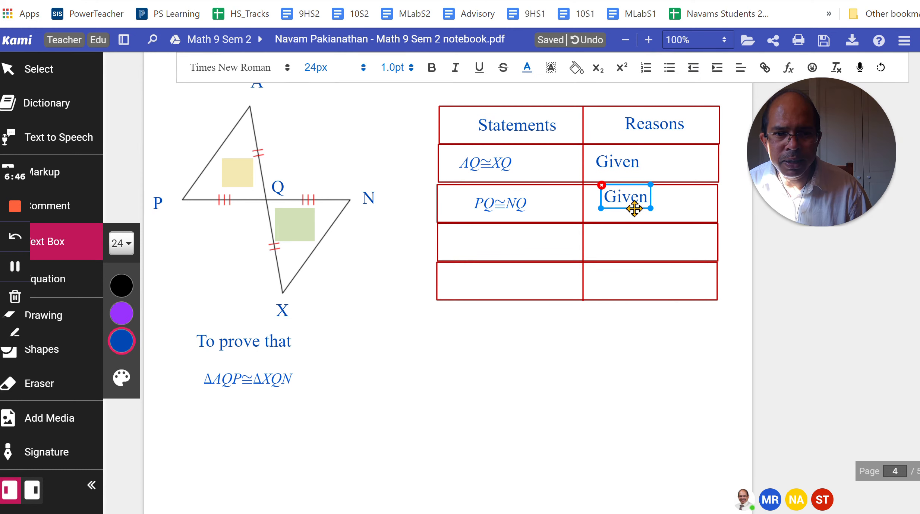
drag(632, 207, 628, 213)
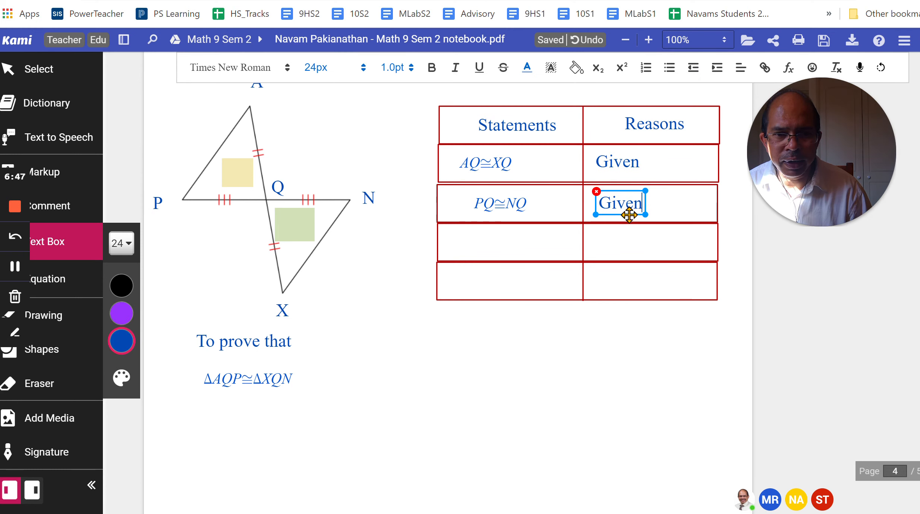
click(516, 214)
click(462, 263)
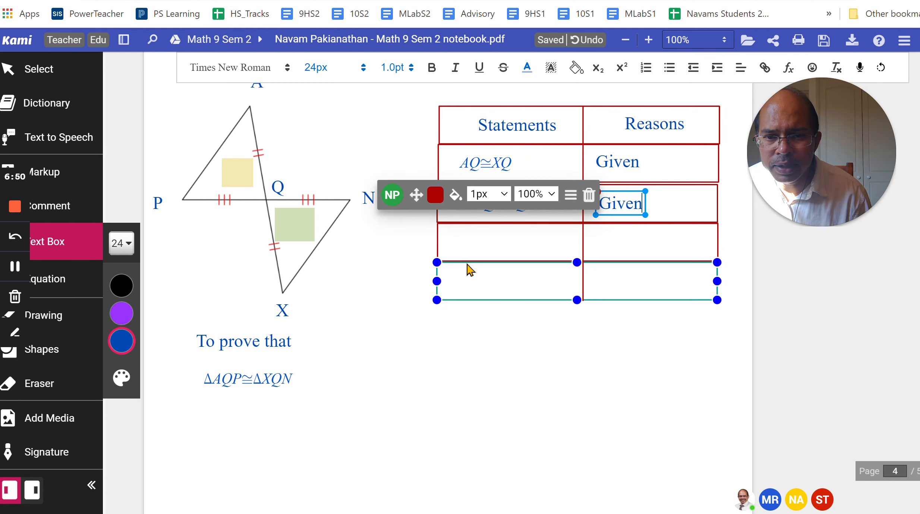
click(238, 247)
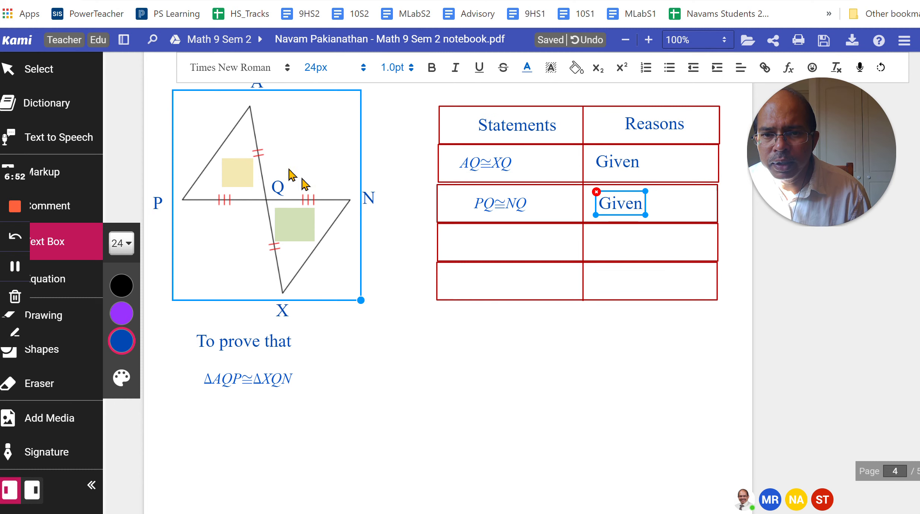
click(276, 229)
click(250, 121)
click(266, 188)
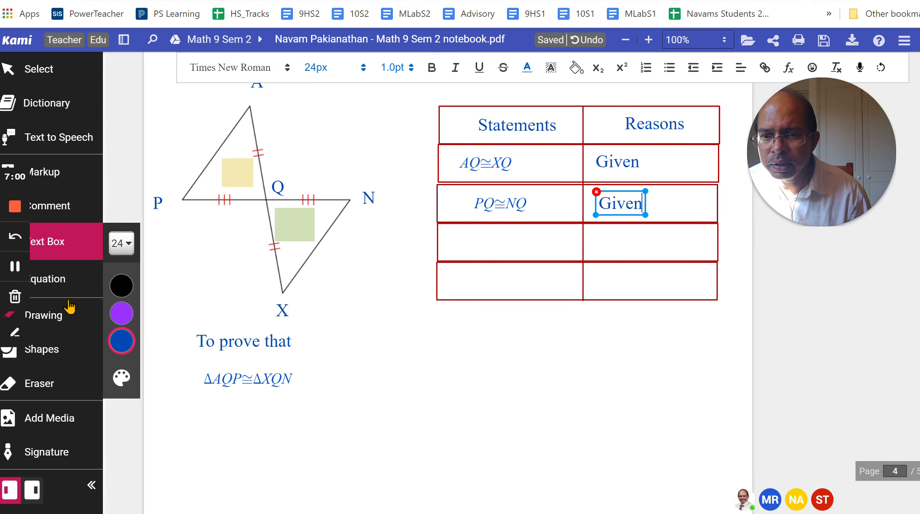
Start a new equation reading ∠AQP in the third row under Statements, below PQ≅NQ
click(45, 281)
click(466, 241)
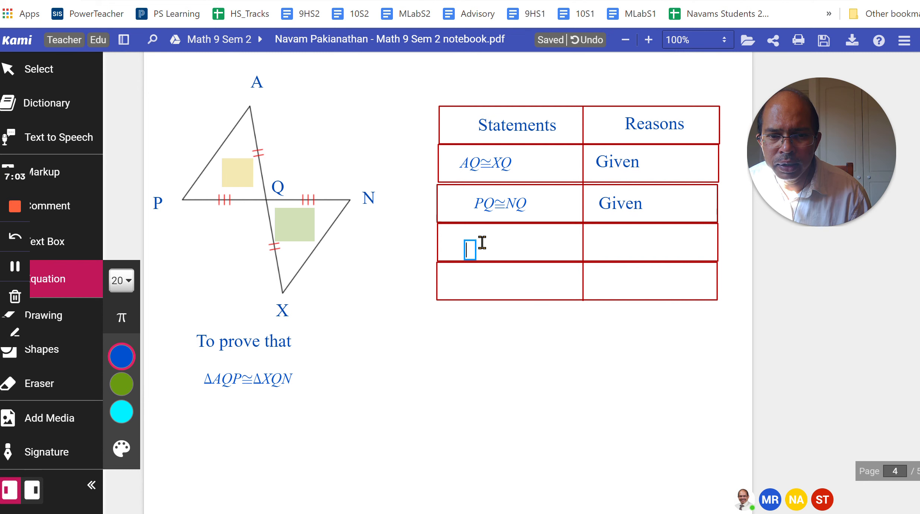
click(123, 319)
click(202, 302)
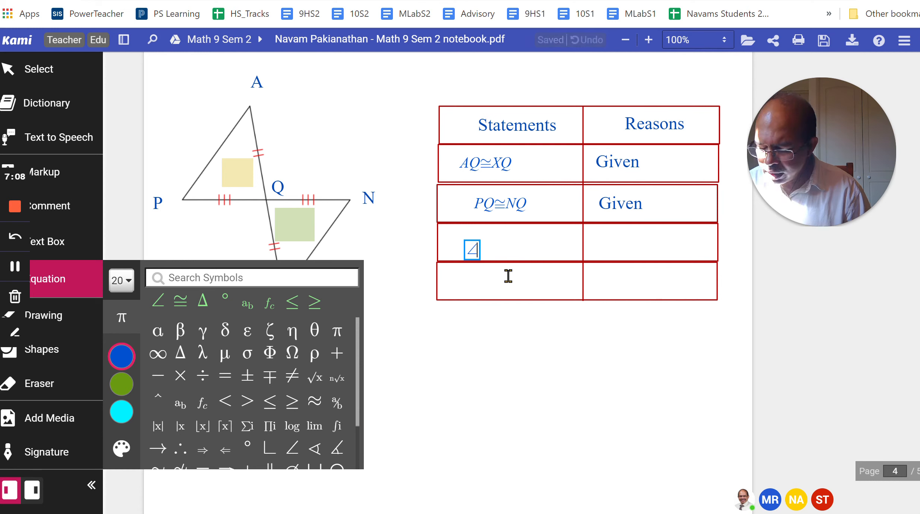
click(121, 318)
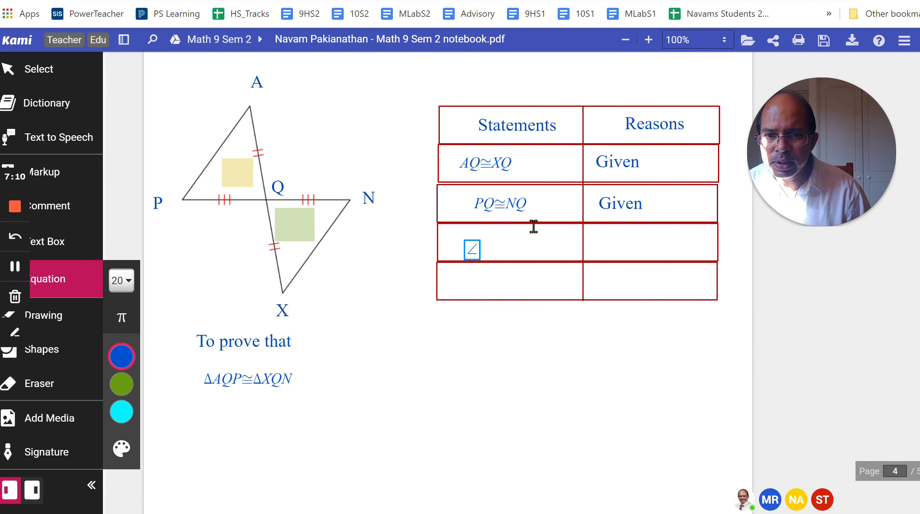
click(479, 250)
text(AQP)
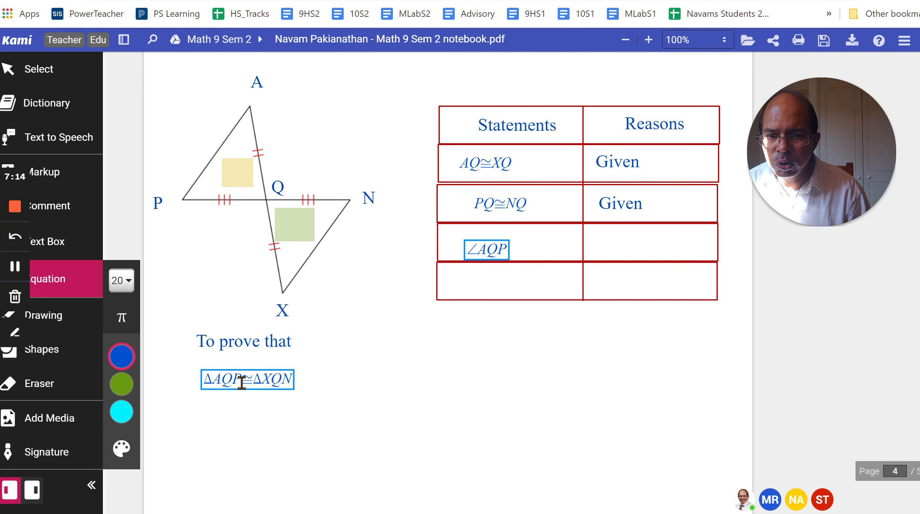
Copy the ≅ symbol from the ΔAQP≅ΔXQN expression and append it after ∠AQP in the table
drag(240, 382, 252, 380)
key(ctrl+c)
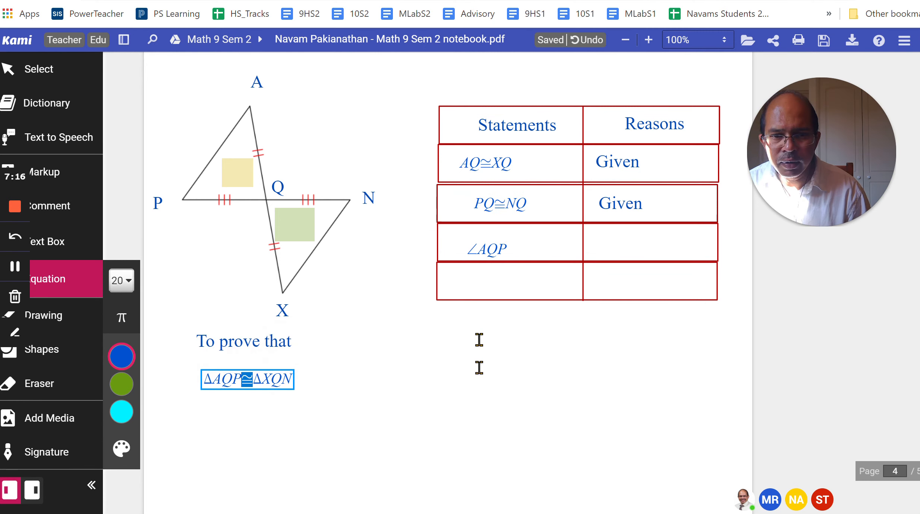
click(498, 249)
key(ctrl+v)
Complete the equation as ∠AQP≅∠XQN by reusing its angle symbol, and shift it slightly up and to the left in its cell
drag(467, 252, 482, 249)
key(ctrl+c)
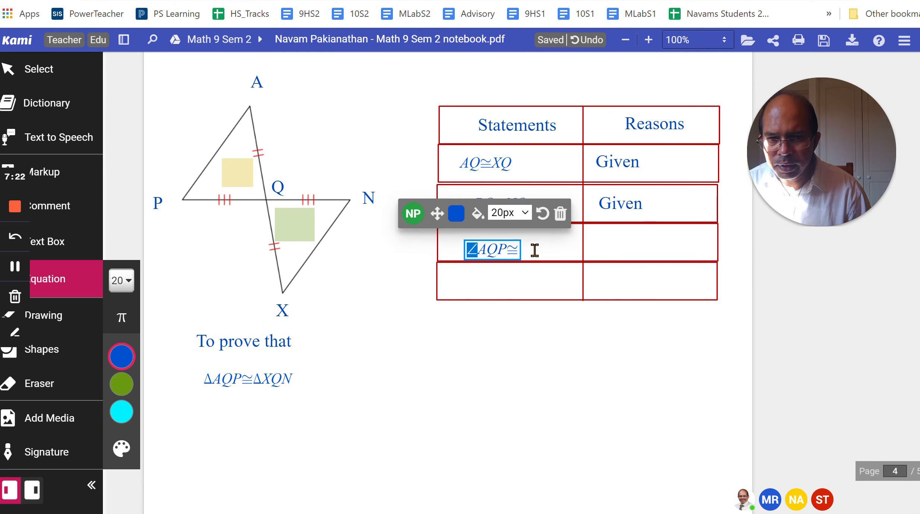
click(519, 249)
key(ctrl+v)
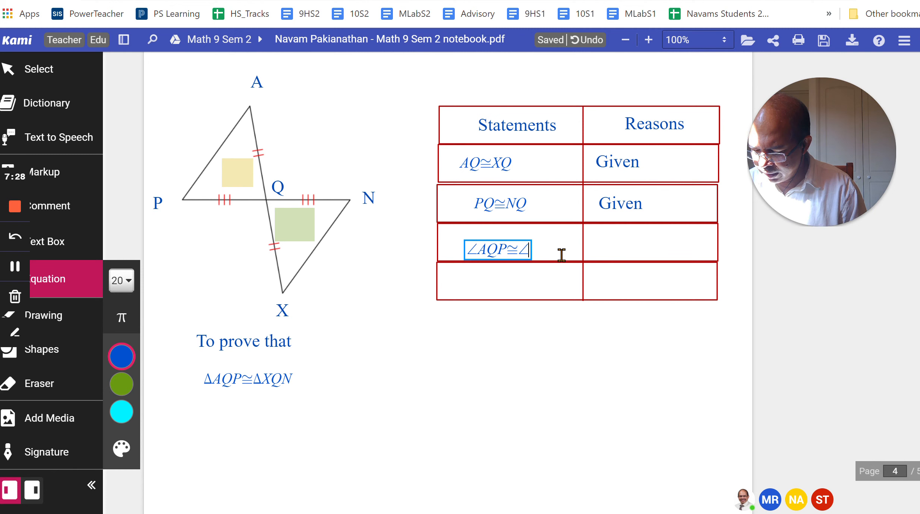
text(XQN)
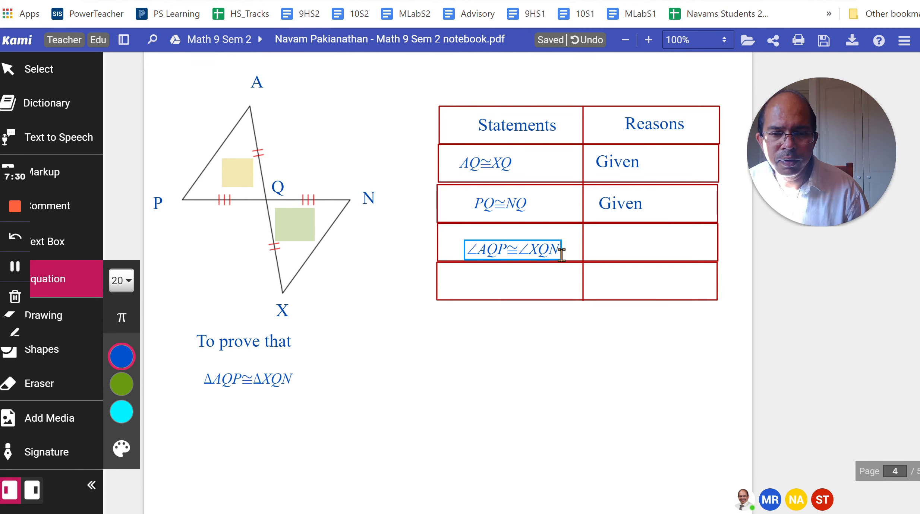
drag(484, 217, 478, 211)
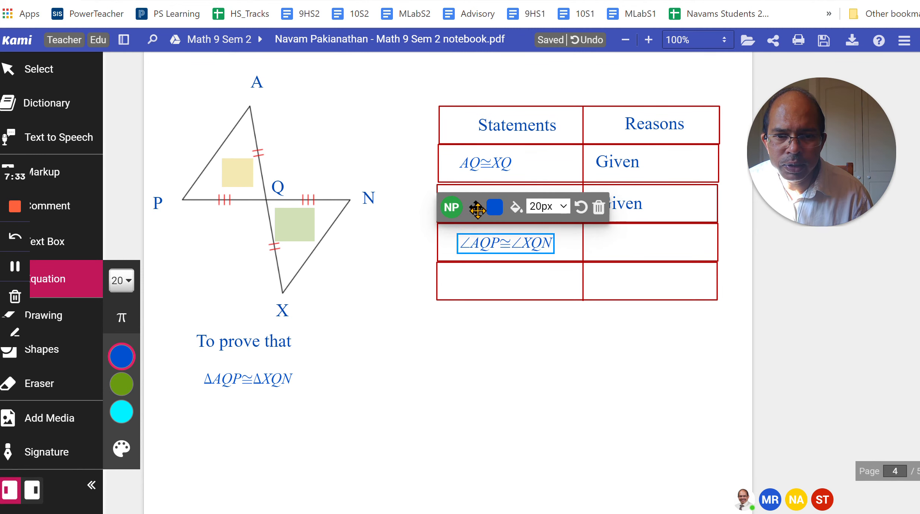
Add the text "Vertical angles" under Reasons beside the ∠AQP≅∠XQN statement
click(629, 242)
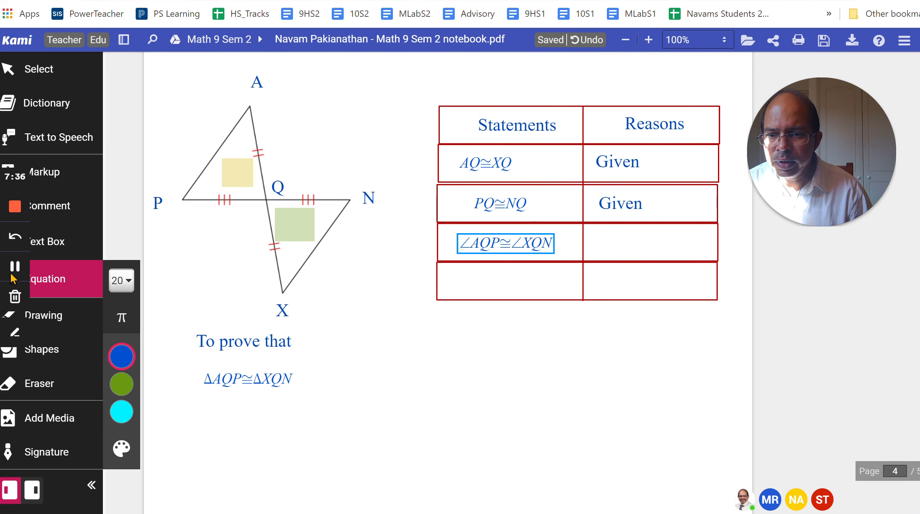
click(52, 244)
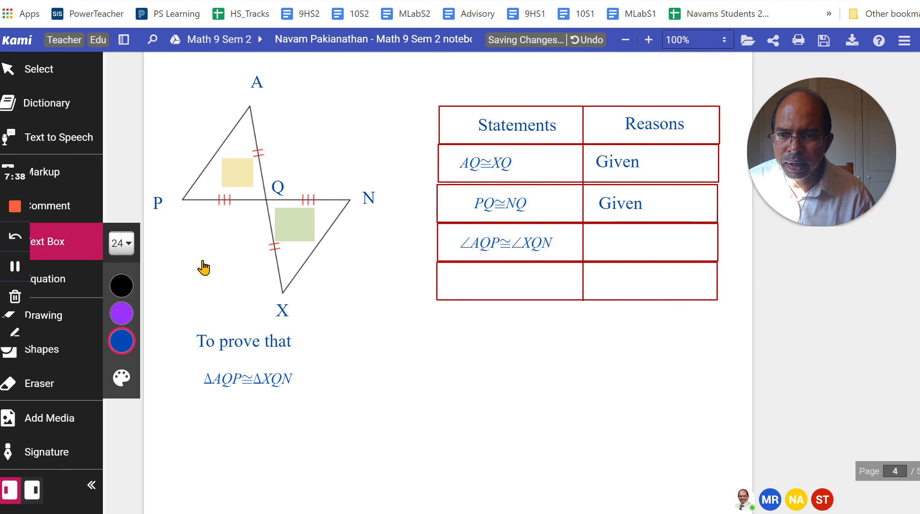
click(597, 241)
text(VErtical angles)
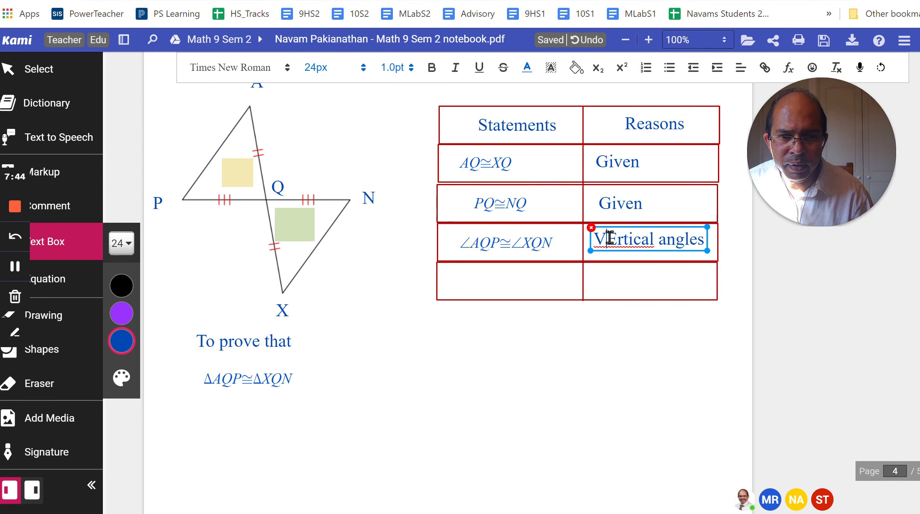
text(e)
Copy the ΔAQP≅ΔXQN expression below "To prove that" and add the text "Hence" in the last row under Statements
click(224, 379)
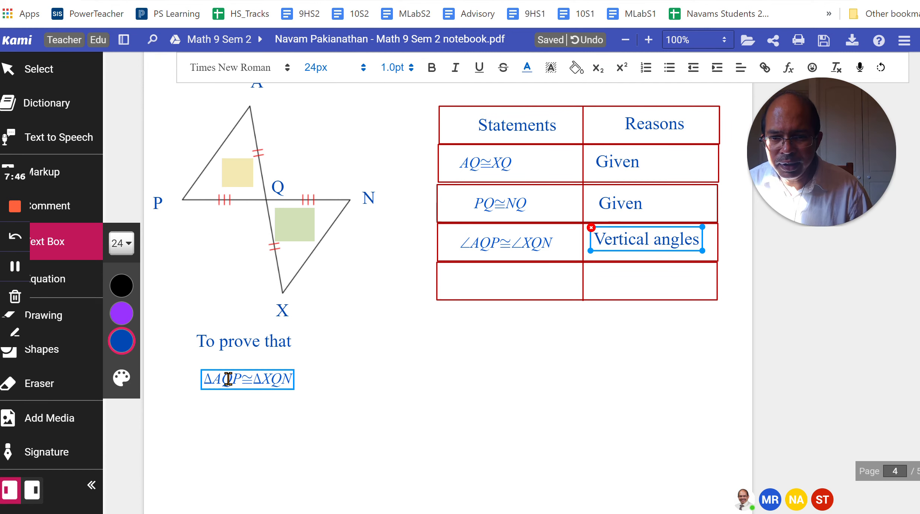
drag(205, 379, 288, 377)
key(ctrl+c)
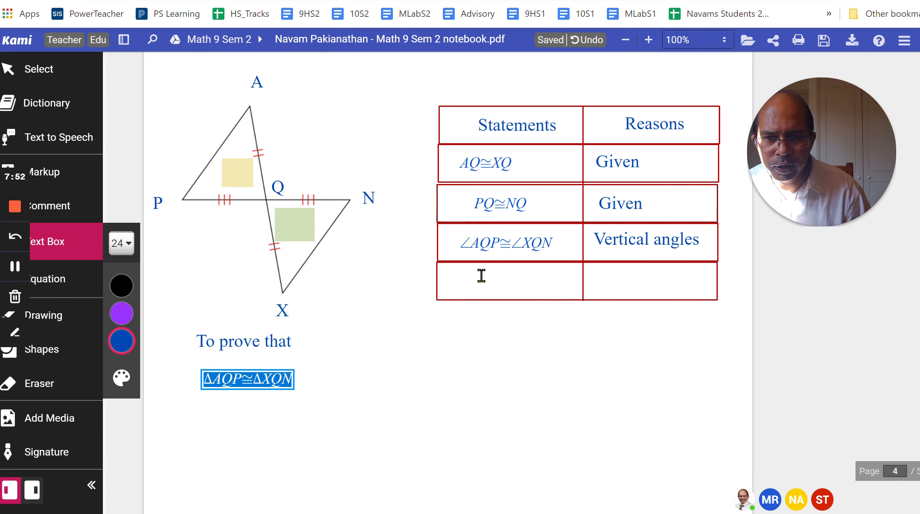
click(46, 242)
click(448, 280)
text(Hence)
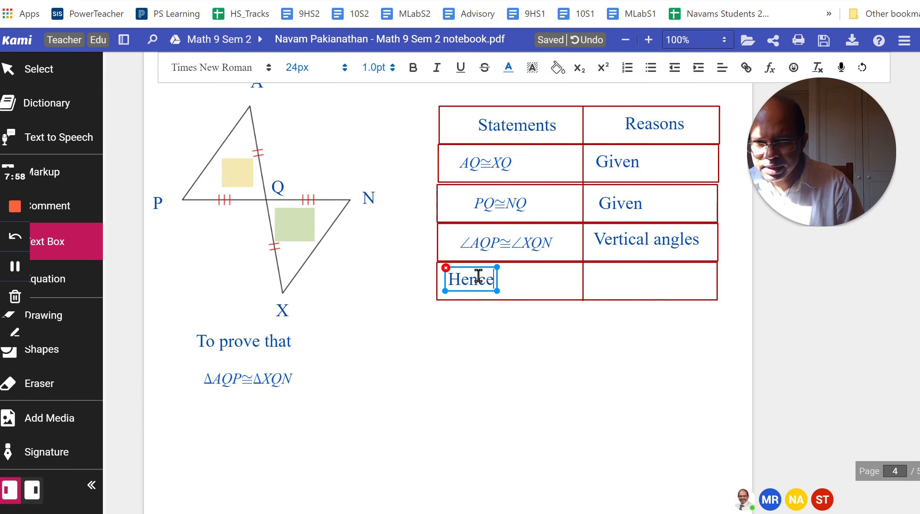
Paste ΔAQP≅ΔXQN as a new equation beside "Hence" and shift both leftward so they fit in the Statements cell
click(45, 279)
click(506, 281)
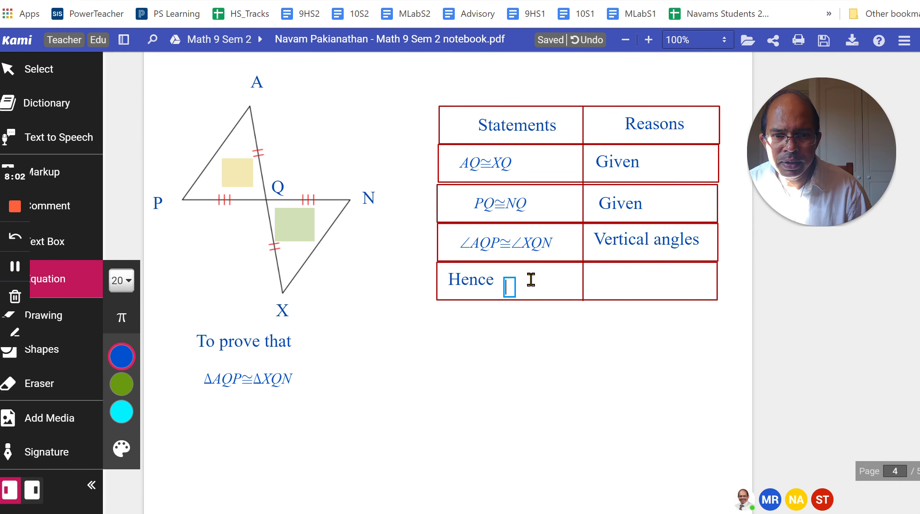
key(ctrl+v)
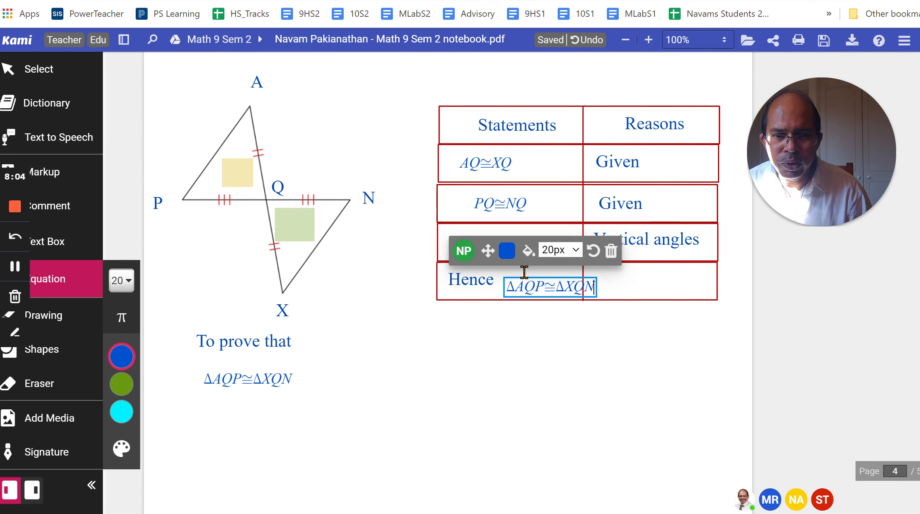
drag(487, 250, 466, 267)
click(469, 268)
click(512, 278)
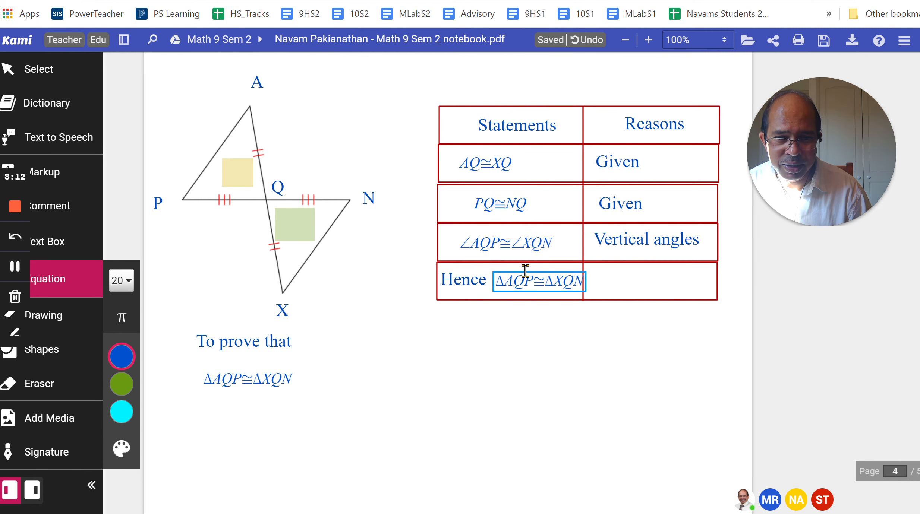
click(532, 277)
drag(487, 248, 486, 250)
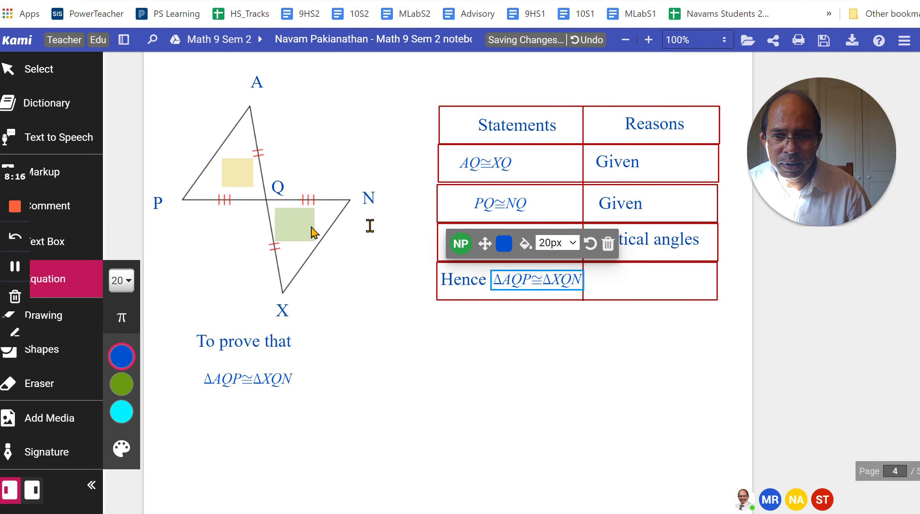
Add the text "SAS rule" under Reasons in the last row and align it within the cell
click(57, 241)
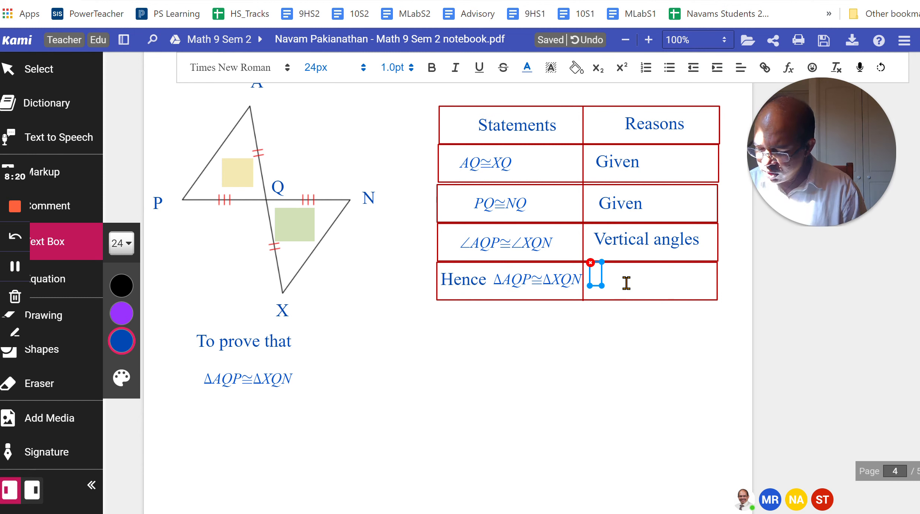
text(SAS rule)
drag(628, 286, 636, 291)
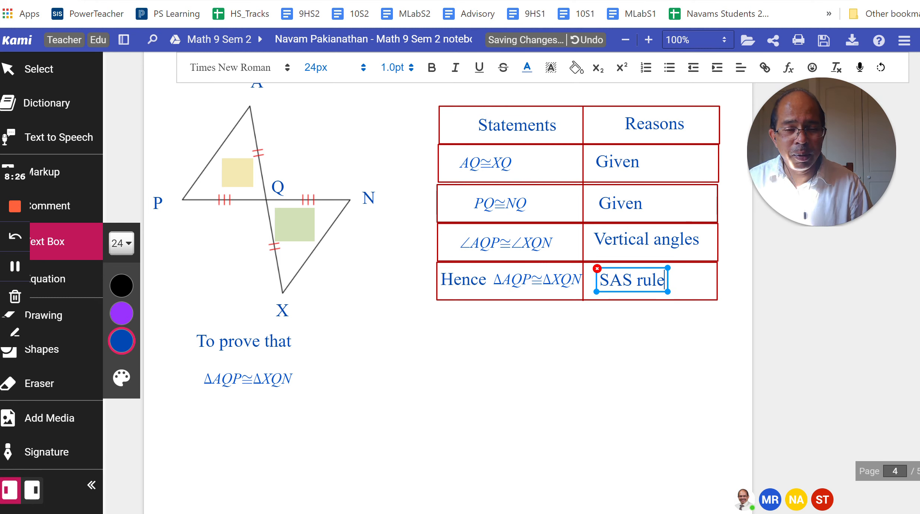
Switch to the other Google Chrome window showing the Math 9 Sem 2 notebook PDF
mouse_move(489, 513)
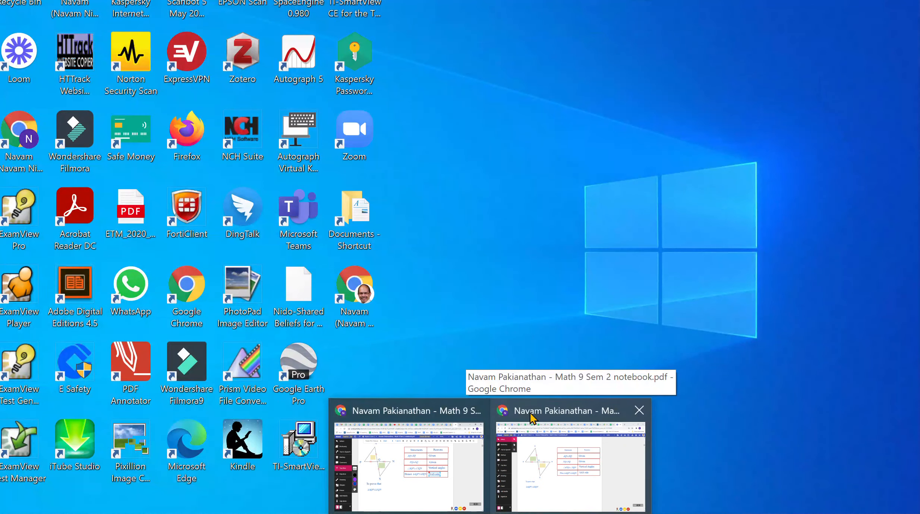
click(531, 415)
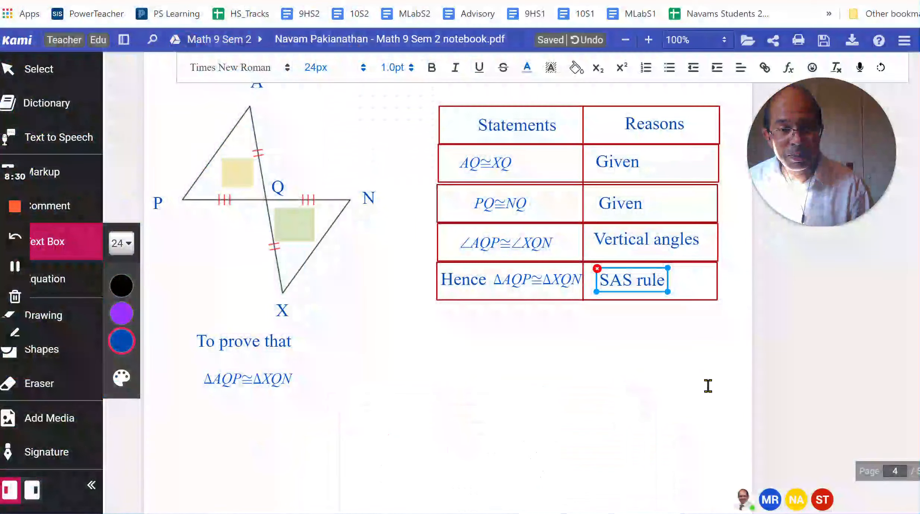